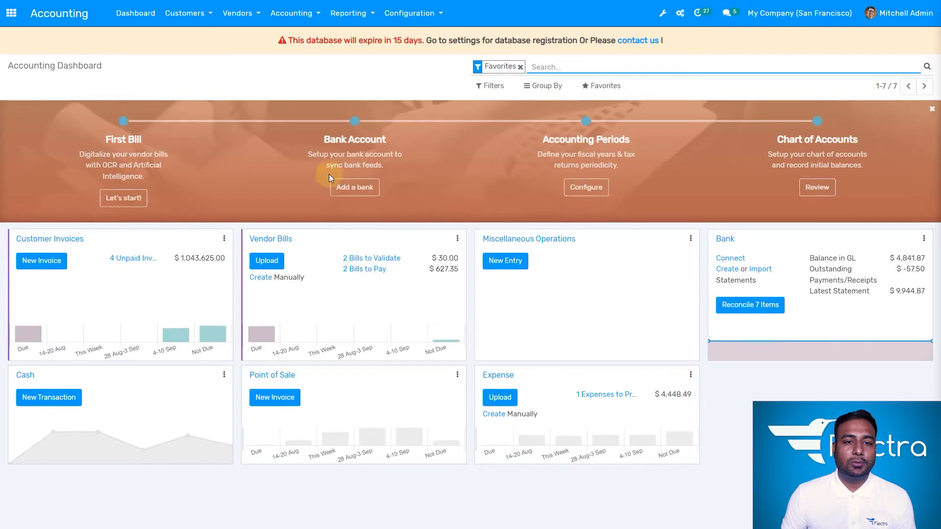
Step: Clear the Favorites filter from the accounting dashboard and open the Asset Types configuration list
{"action": "left_click", "coordinate": [520, 67]}
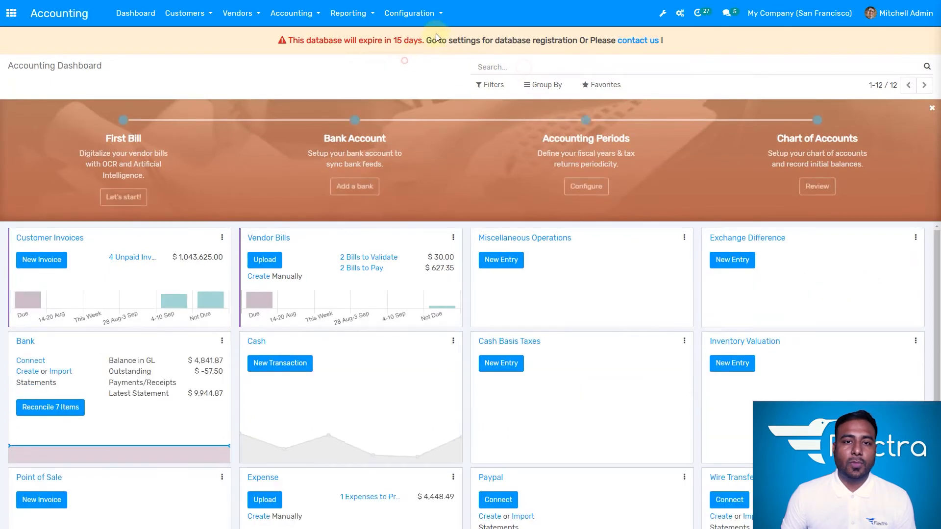
{"action": "left_click", "coordinate": [424, 15]}
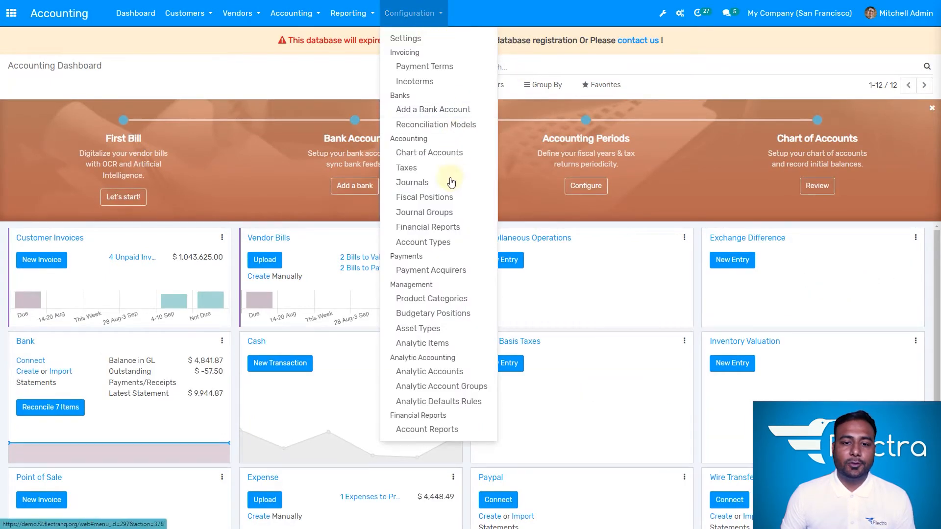
{"action": "left_click", "coordinate": [433, 329]}
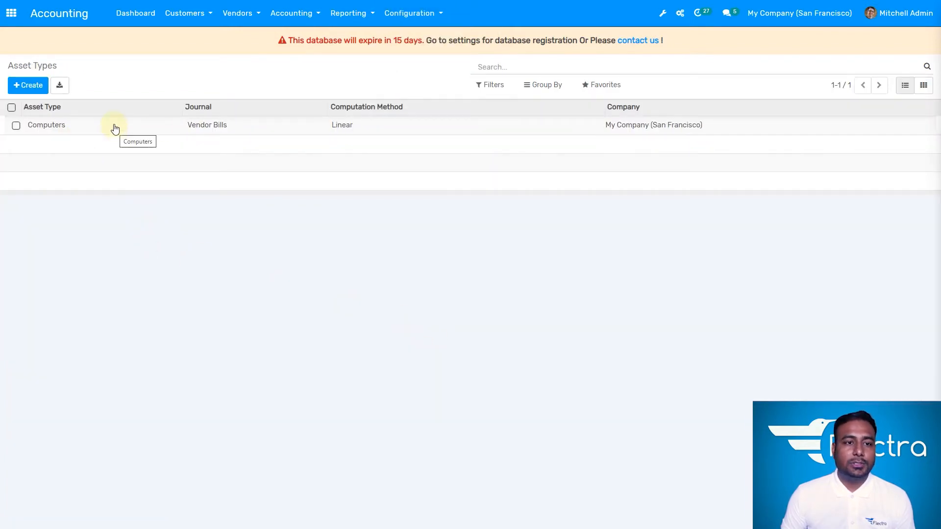
Step: Start a new asset type and name it Laptop
{"action": "left_click", "coordinate": [29, 86]}
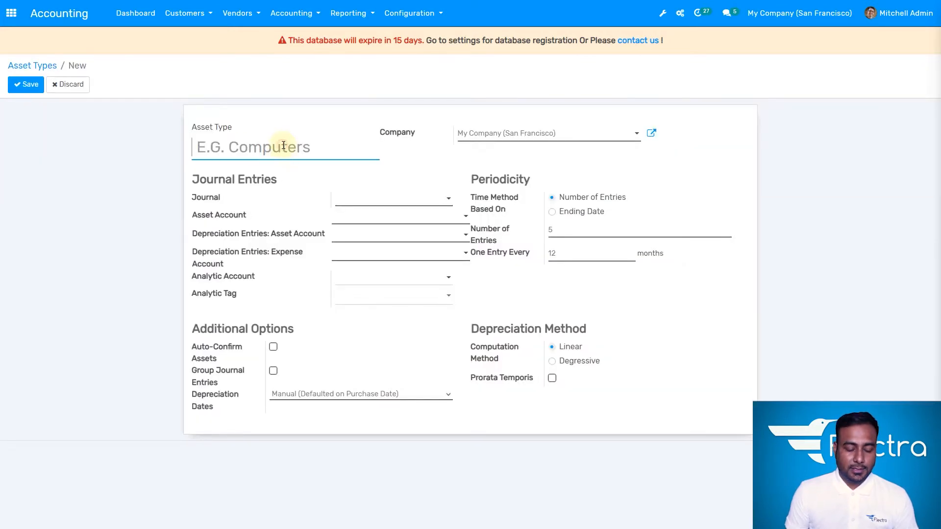
{"action": "type", "text": "La"}
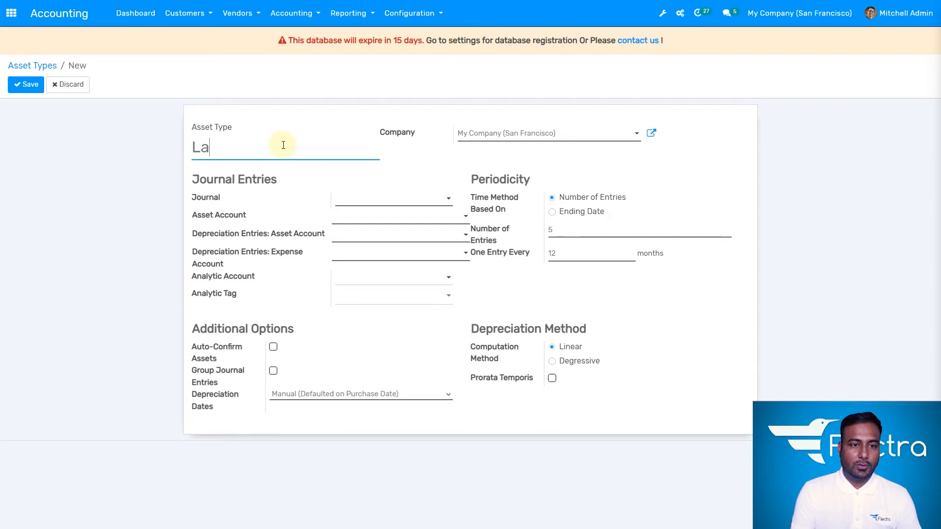
{"action": "type", "text": "ptops"}
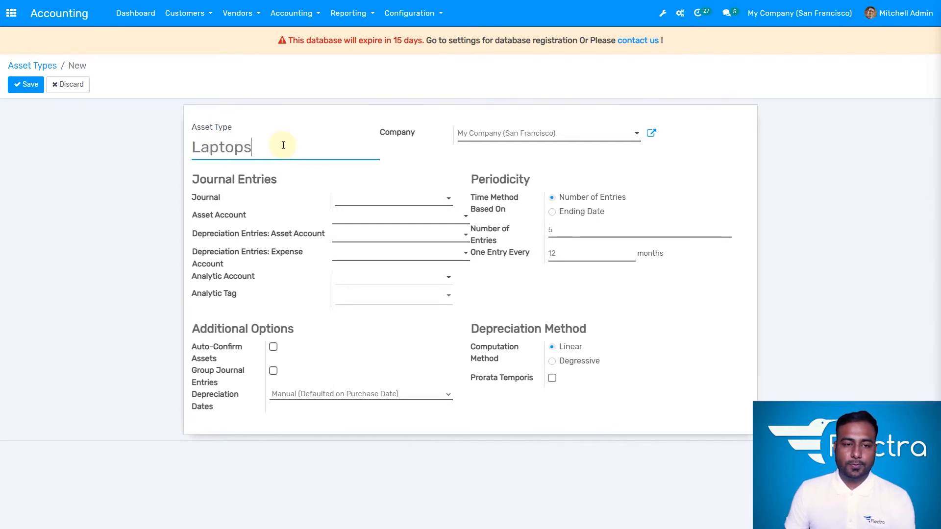
{"action": "key", "text": "BackSpace"}
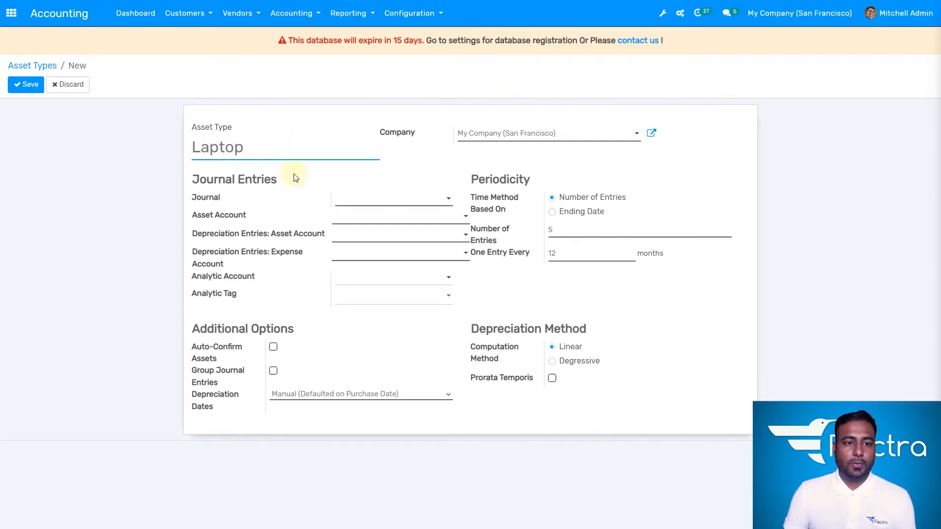
{"action": "left_click", "coordinate": [433, 161]}
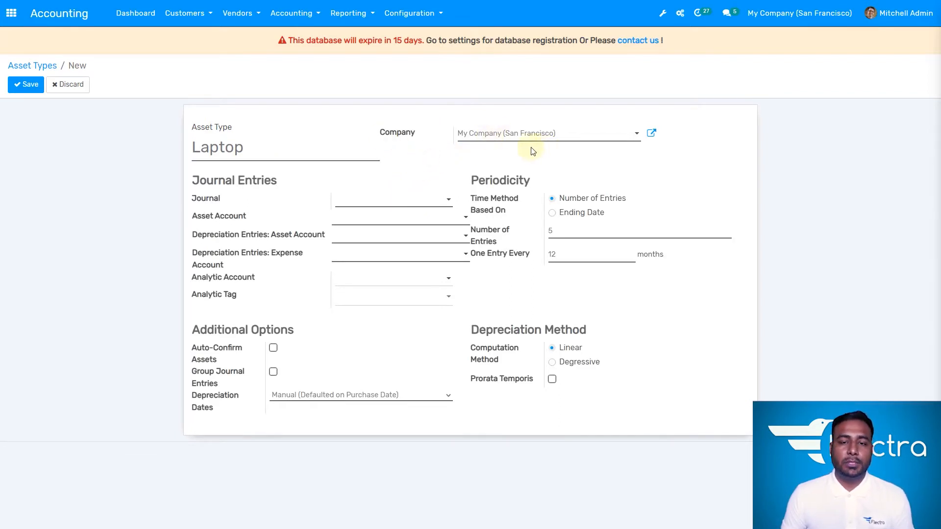
Step: Set the Laptop asset type's journal to Vendor Bills
{"action": "left_click", "coordinate": [434, 199]}
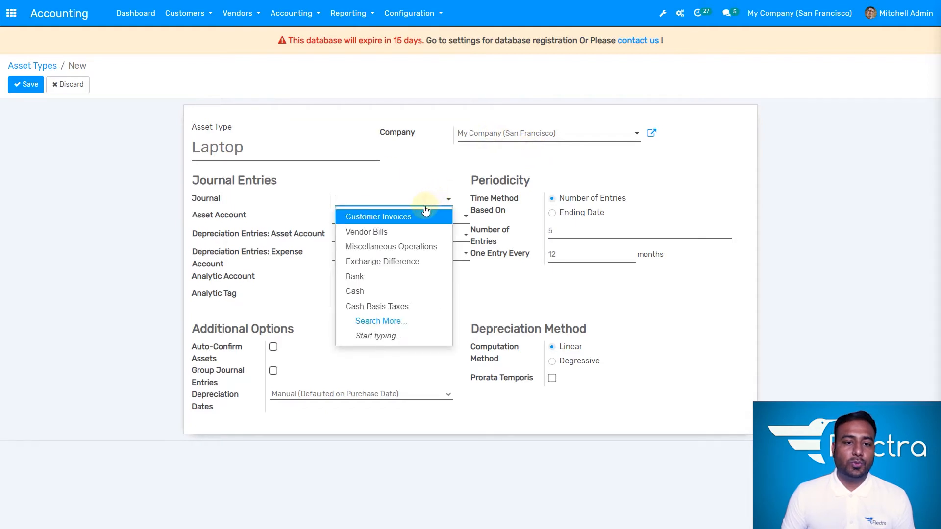
{"action": "left_click", "coordinate": [406, 232]}
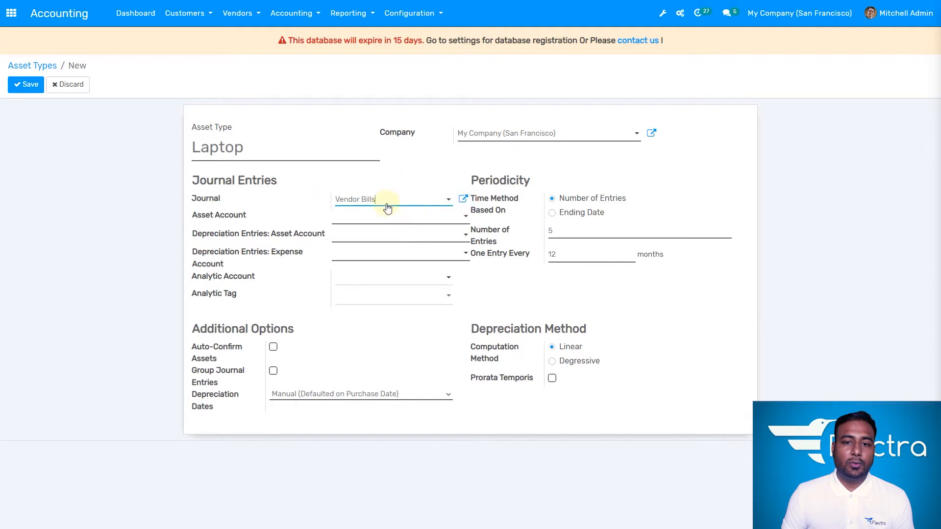
{"action": "left_click", "coordinate": [485, 300]}
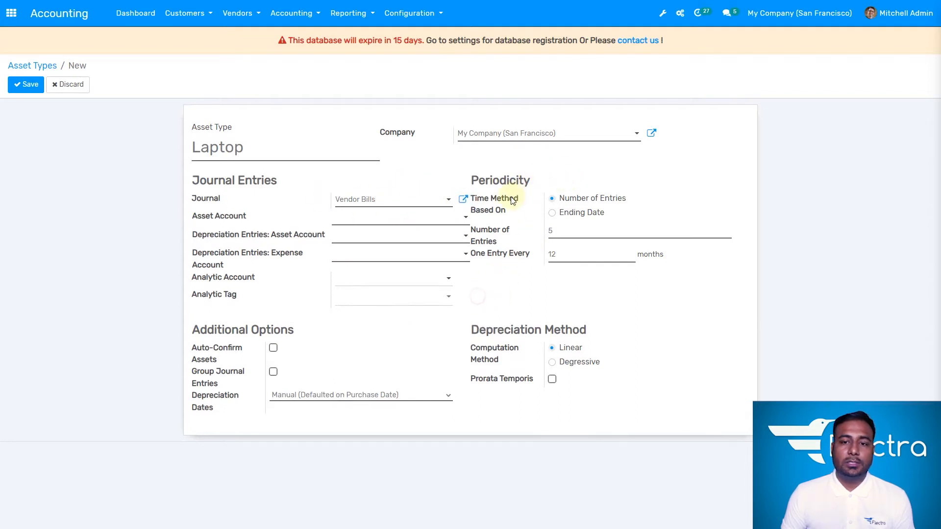
{"action": "left_click", "coordinate": [499, 284]}
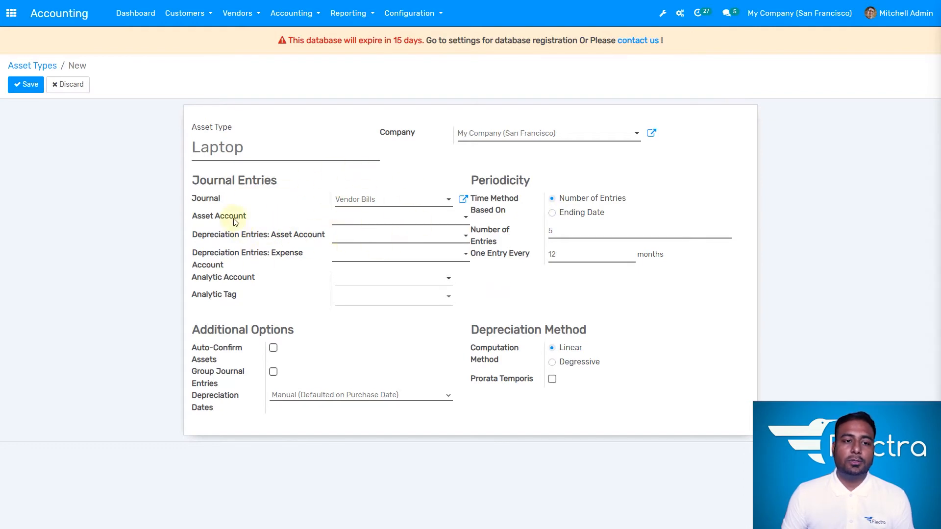
Step: Set the asset account and both depreciation entry accounts to 101000 Current Assets
{"action": "left_click", "coordinate": [392, 219]}
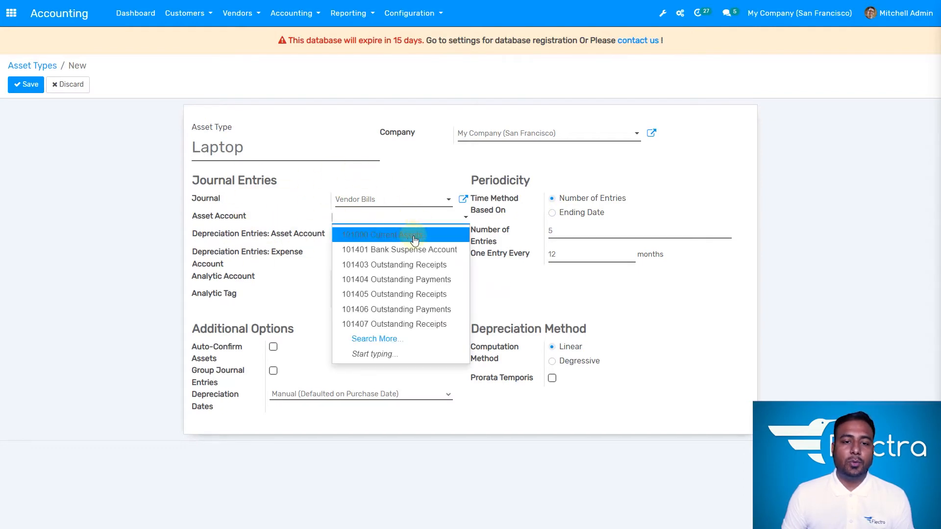
{"action": "left_click", "coordinate": [413, 237]}
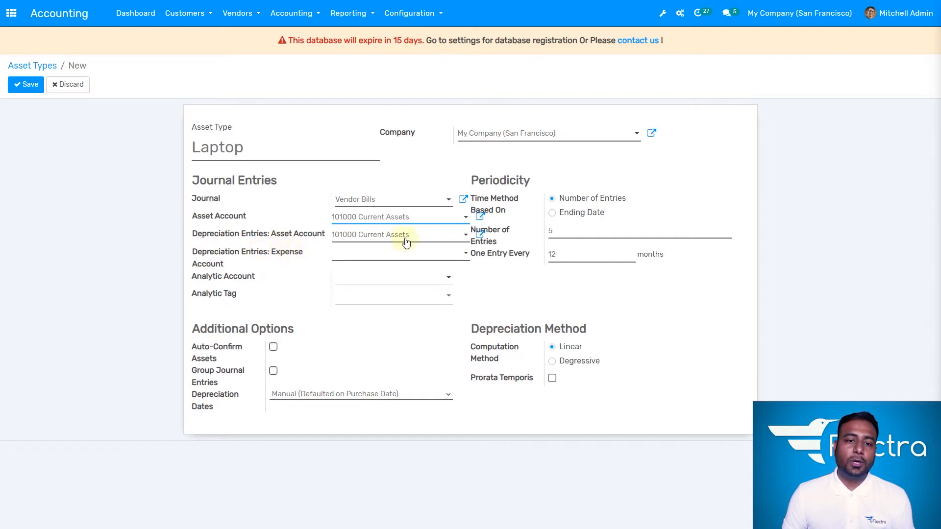
{"action": "left_click", "coordinate": [480, 278]}
{"action": "left_click", "coordinate": [388, 261]}
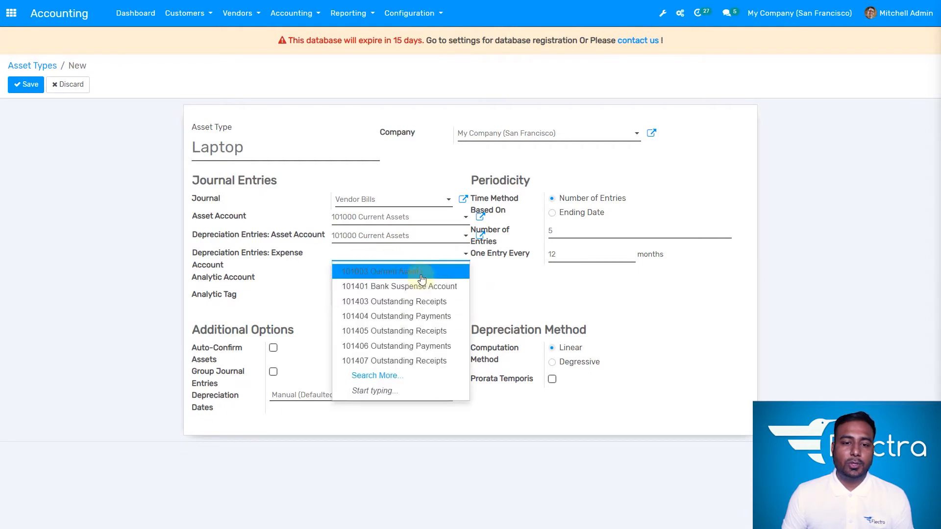
{"action": "left_click", "coordinate": [421, 278]}
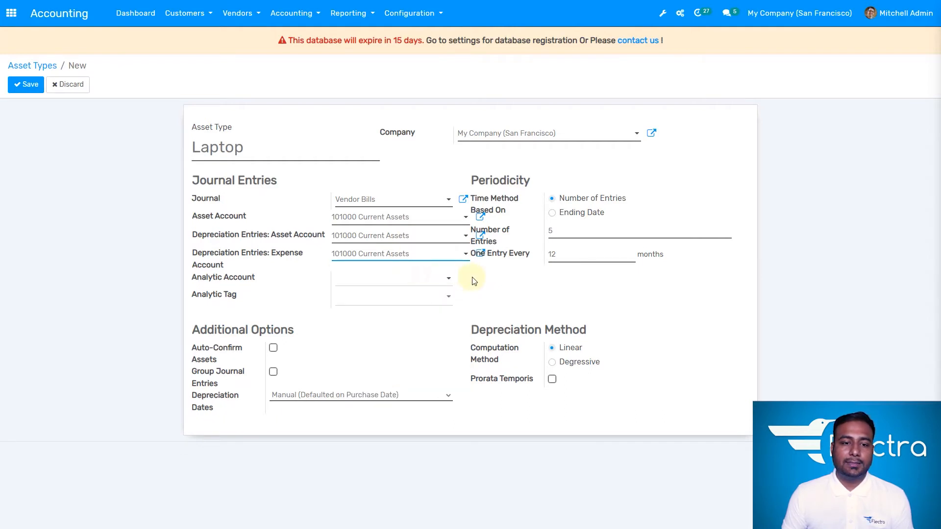
Step: Check the available analytic accounts without choosing one, and add the Contracts analytic tag to the asset type
{"action": "left_click", "coordinate": [410, 278]}
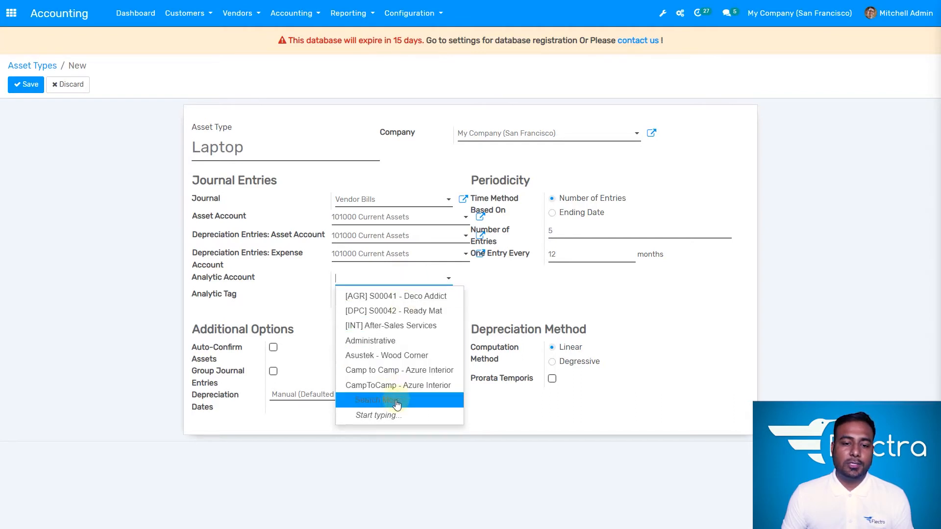
{"action": "left_click", "coordinate": [493, 294]}
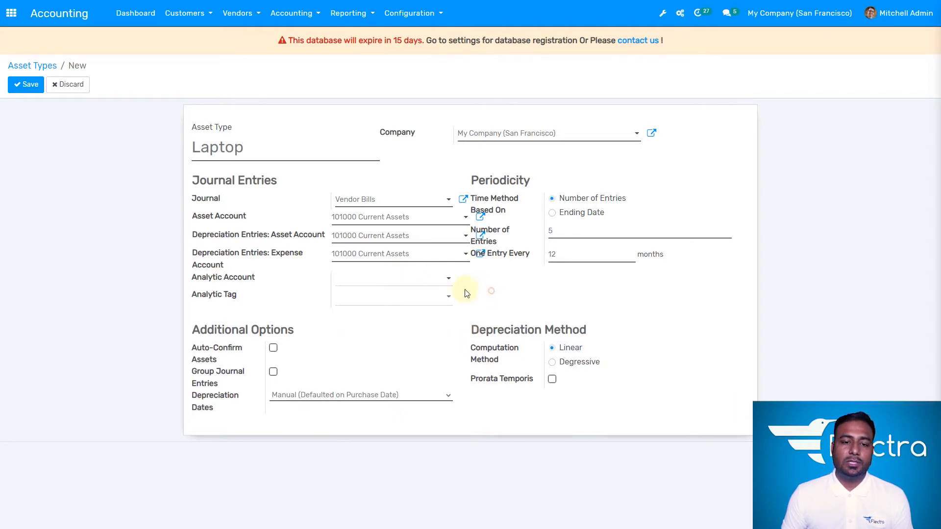
{"action": "left_click", "coordinate": [426, 302]}
{"action": "left_click", "coordinate": [416, 309]}
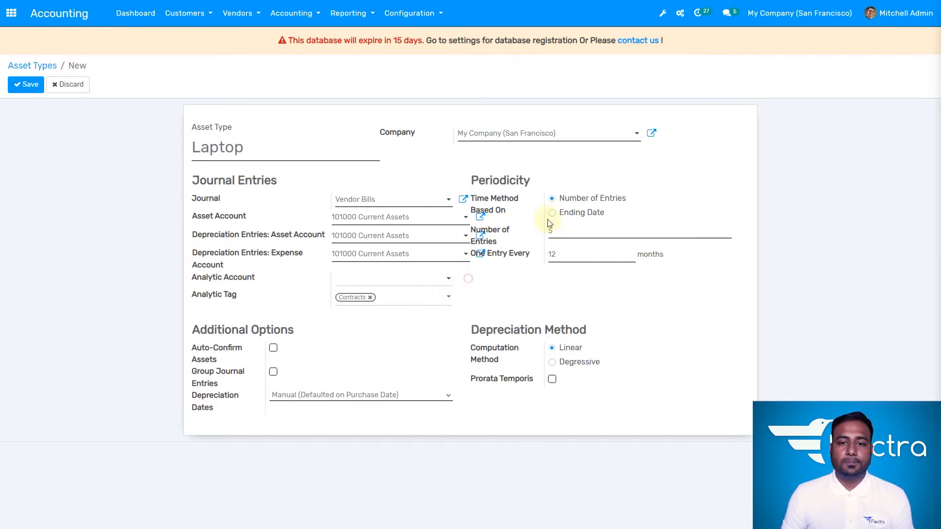
{"action": "left_click", "coordinate": [512, 276]}
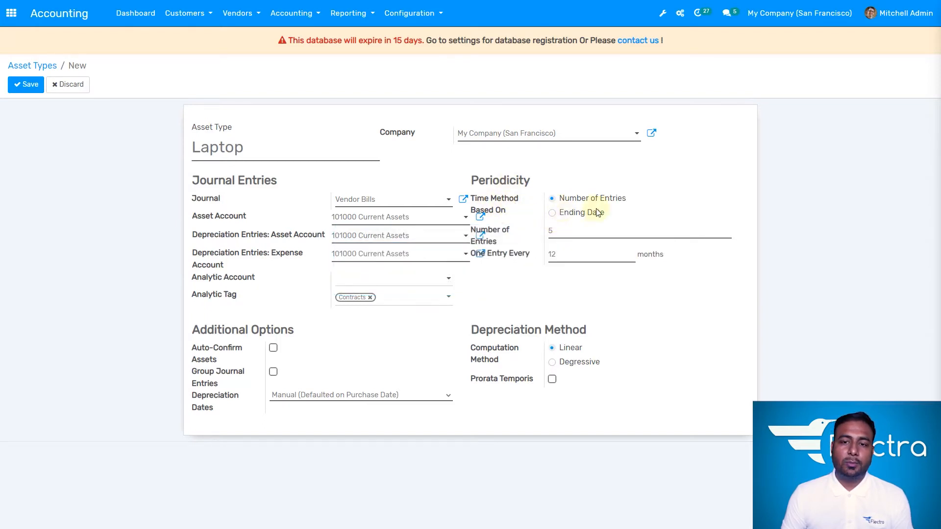
Step: Try the Ending Date time method and its date picker, and switch the periodicity back to Number of Entries
{"action": "left_click", "coordinate": [552, 214]}
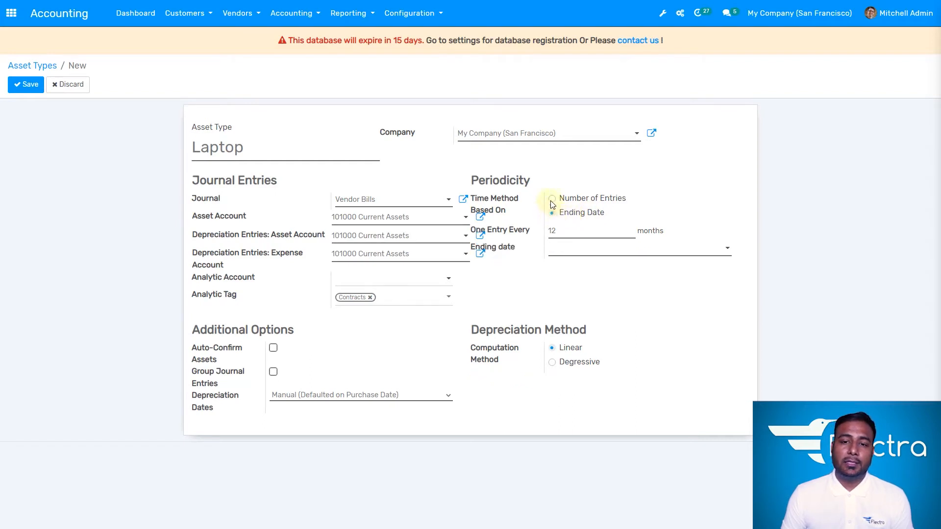
{"action": "left_click", "coordinate": [552, 198]}
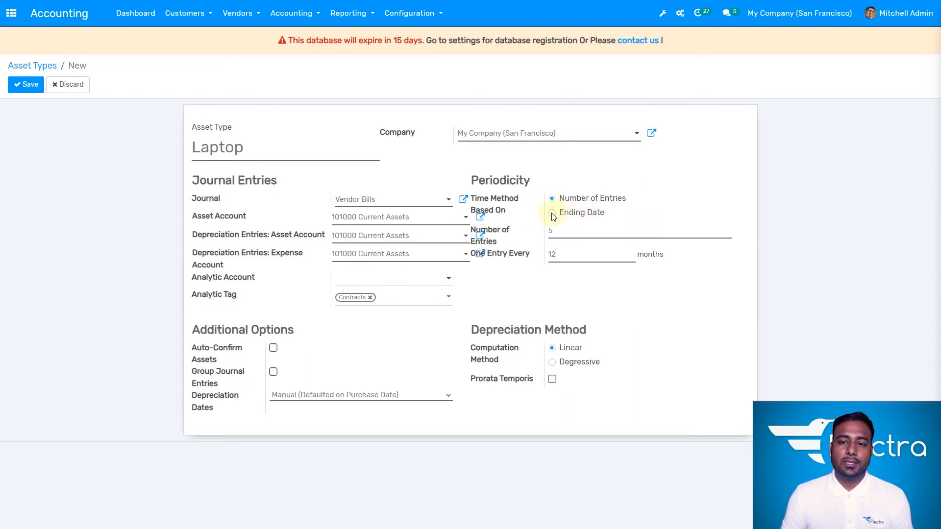
{"action": "left_click", "coordinate": [552, 214]}
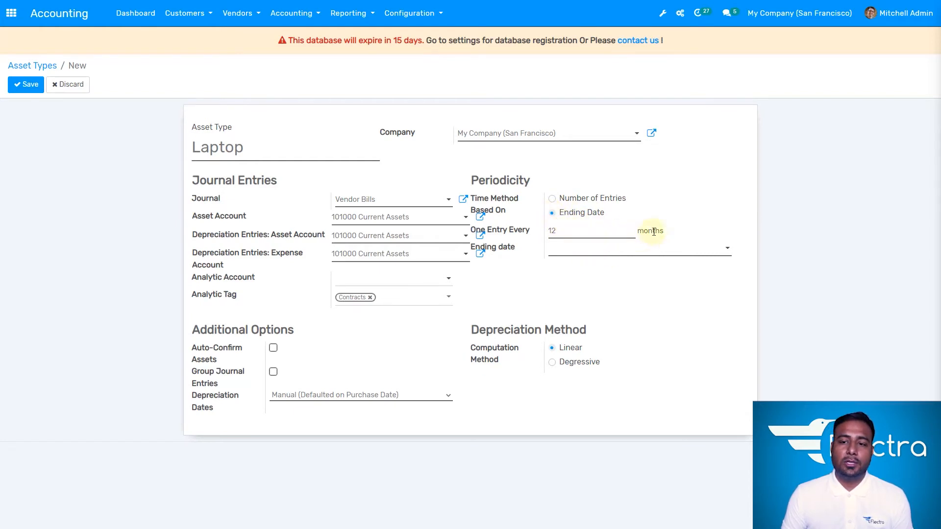
{"action": "left_click", "coordinate": [624, 251]}
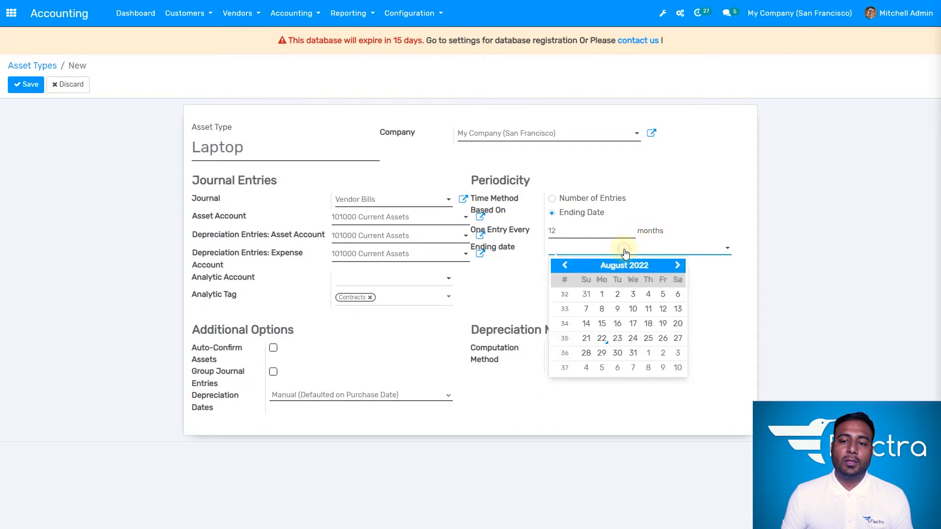
{"action": "left_click", "coordinate": [558, 199]}
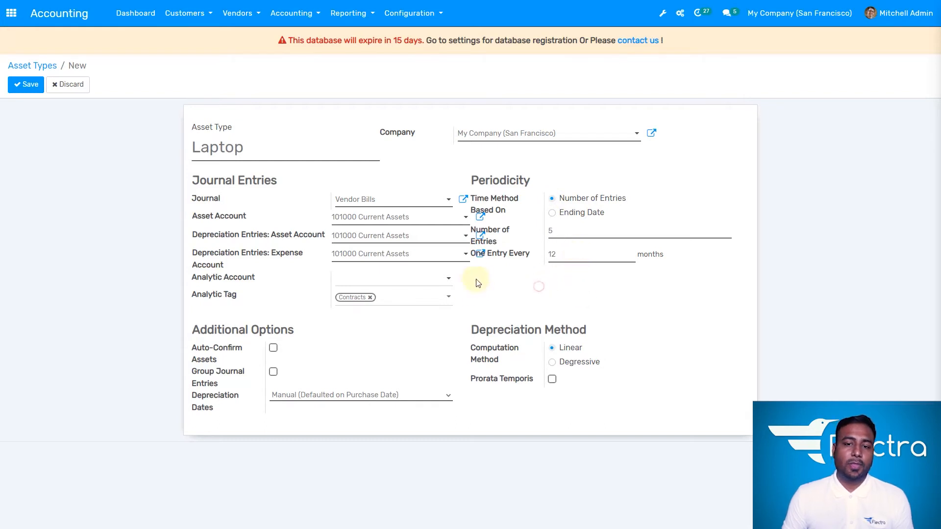
{"action": "left_click", "coordinate": [231, 308]}
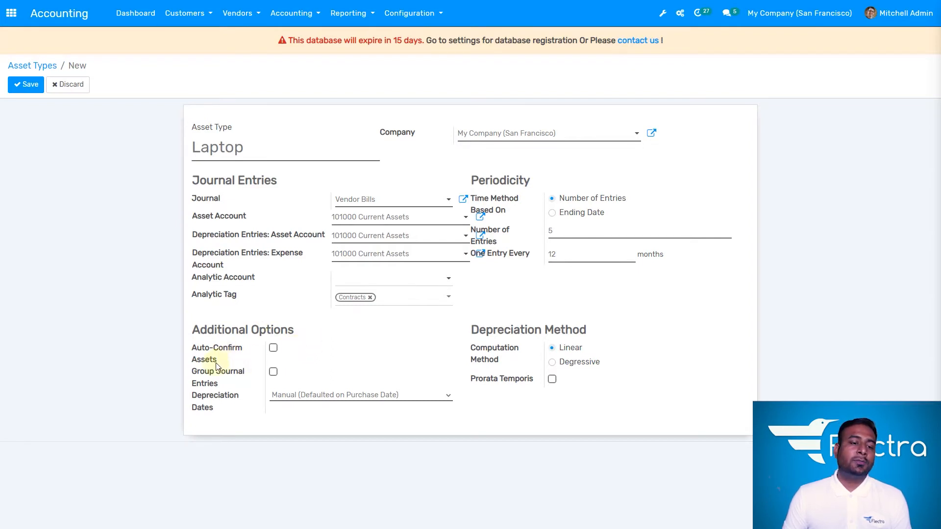
Step: Enable Auto-Confirm Assets and Group Journal Entries, keeping depreciation dates on Manual (Defaulted on Purchase Date)
{"action": "left_click", "coordinate": [273, 349]}
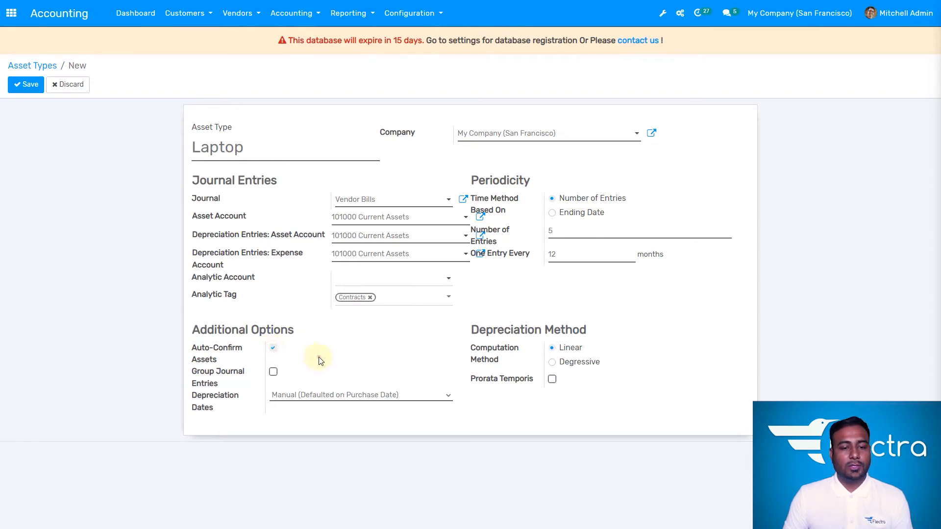
{"action": "left_click", "coordinate": [273, 372]}
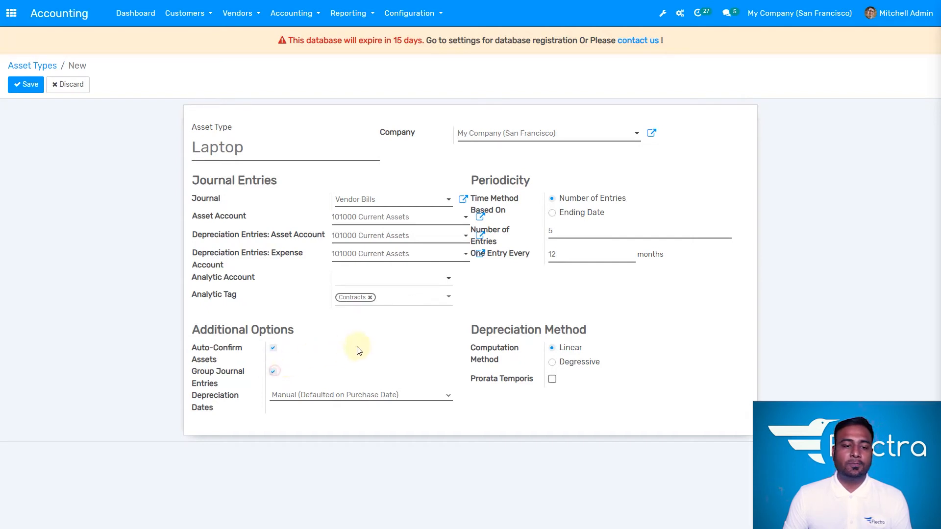
{"action": "left_click", "coordinate": [422, 396]}
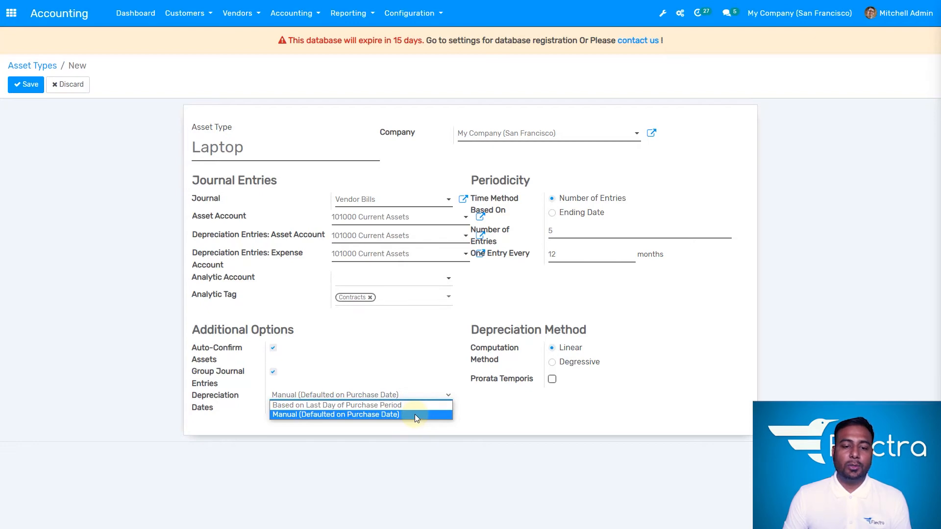
{"action": "left_click", "coordinate": [415, 415]}
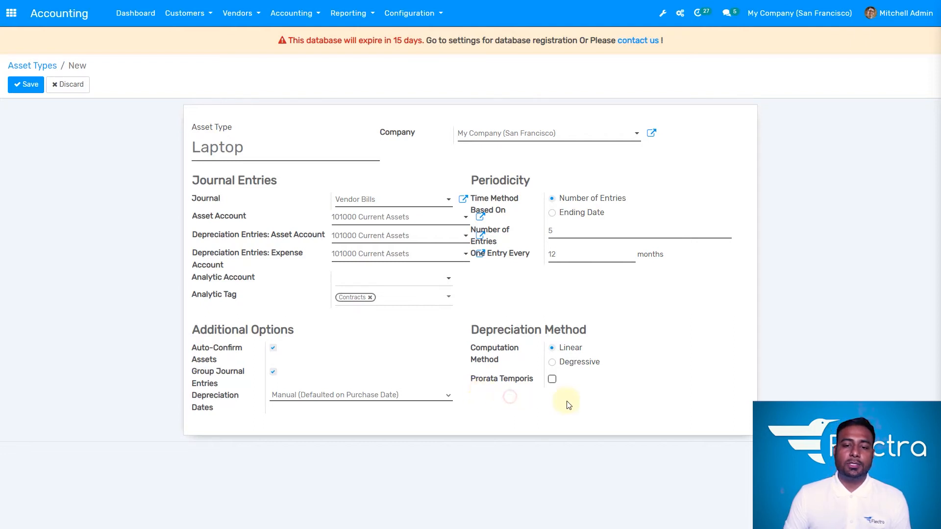
Step: Try the Degressive computation method with its factor field, and switch back to Linear
{"action": "left_click", "coordinate": [552, 363]}
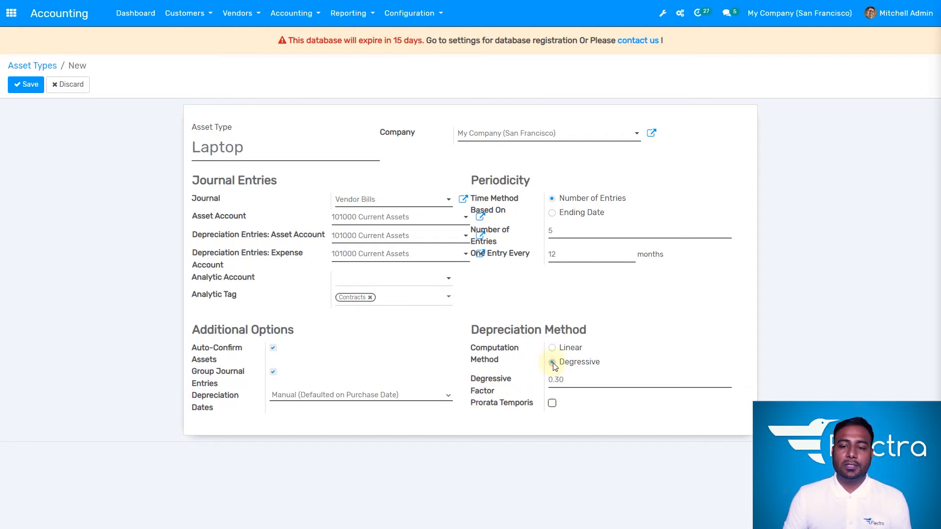
{"action": "left_click", "coordinate": [590, 383]}
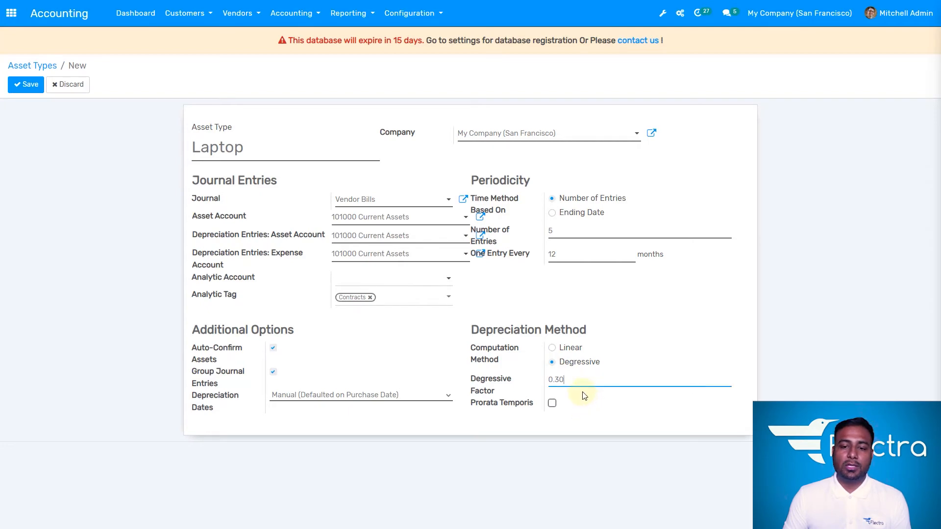
{"action": "left_click", "coordinate": [552, 348]}
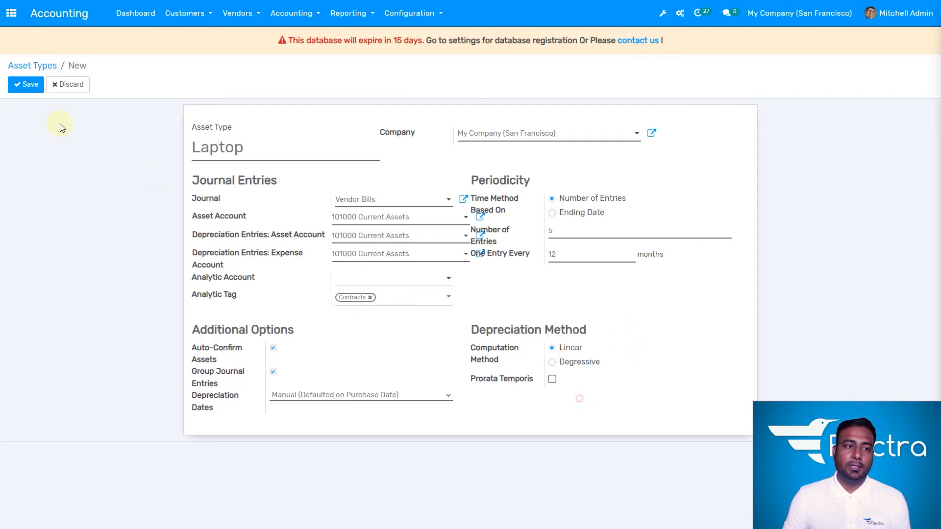
Step: Save the Laptop asset type and return to the asset types list
{"action": "left_click", "coordinate": [27, 87]}
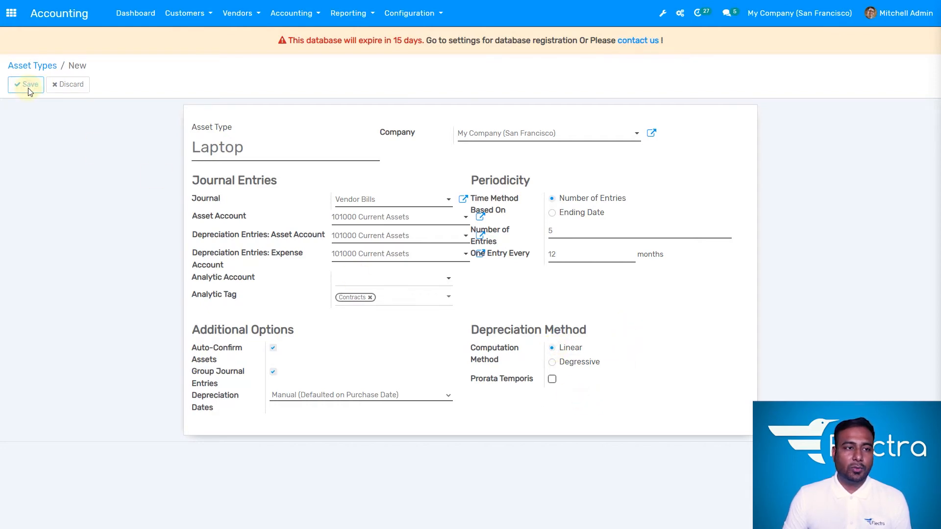
{"action": "left_click", "coordinate": [42, 67]}
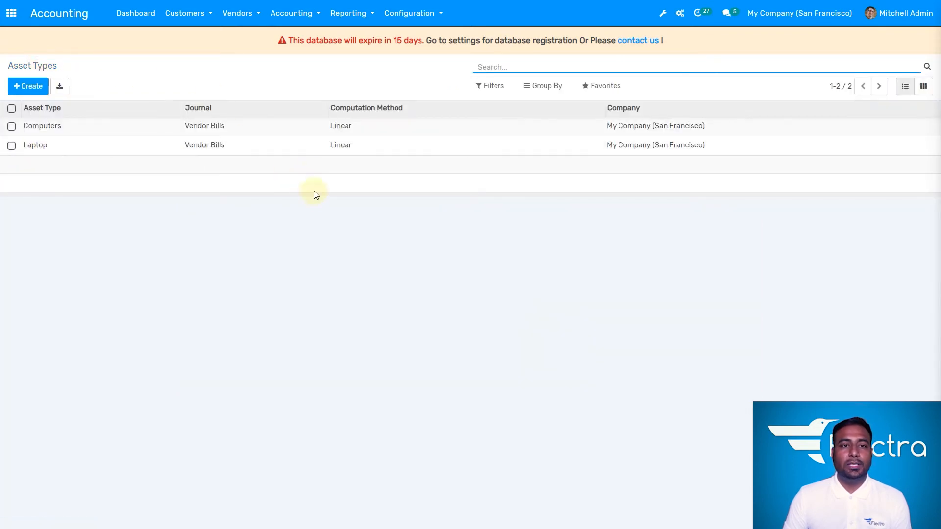
Step: Create a new vendor bill for Azure Interior with the bill date 08/22/2022
{"action": "left_click", "coordinate": [254, 19]}
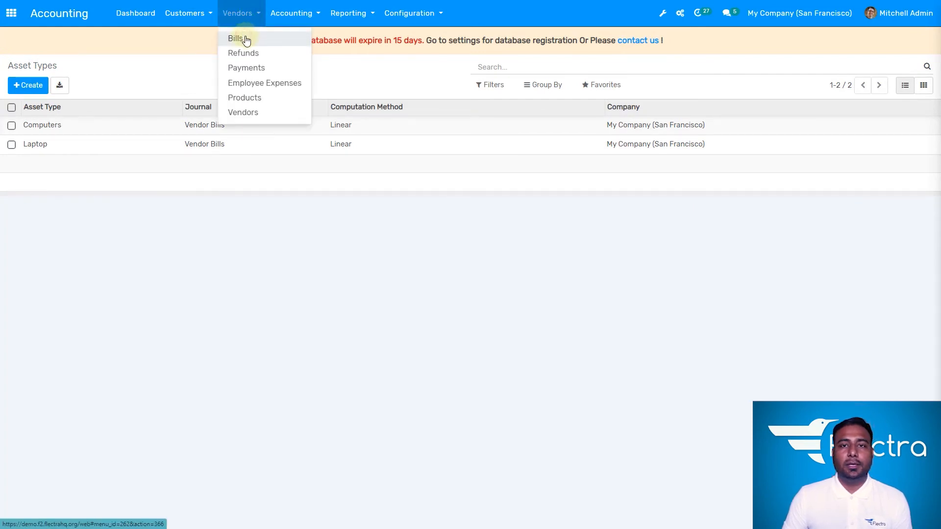
{"action": "left_click", "coordinate": [246, 40]}
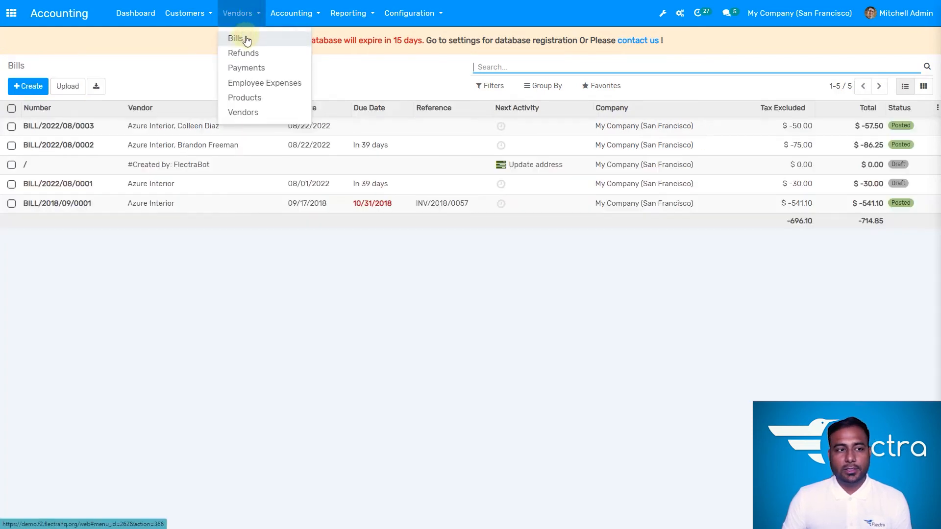
{"action": "left_click", "coordinate": [31, 91]}
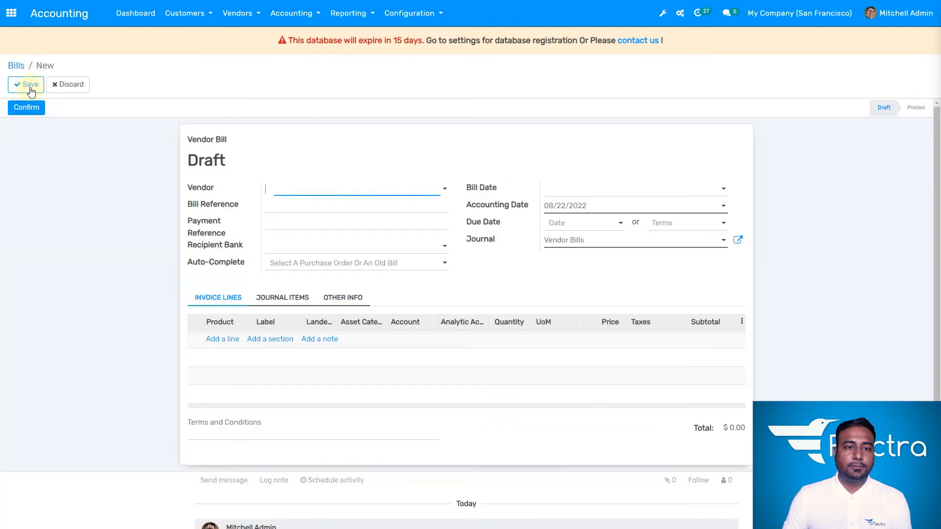
{"action": "left_click", "coordinate": [341, 190]}
{"action": "left_click", "coordinate": [339, 207]}
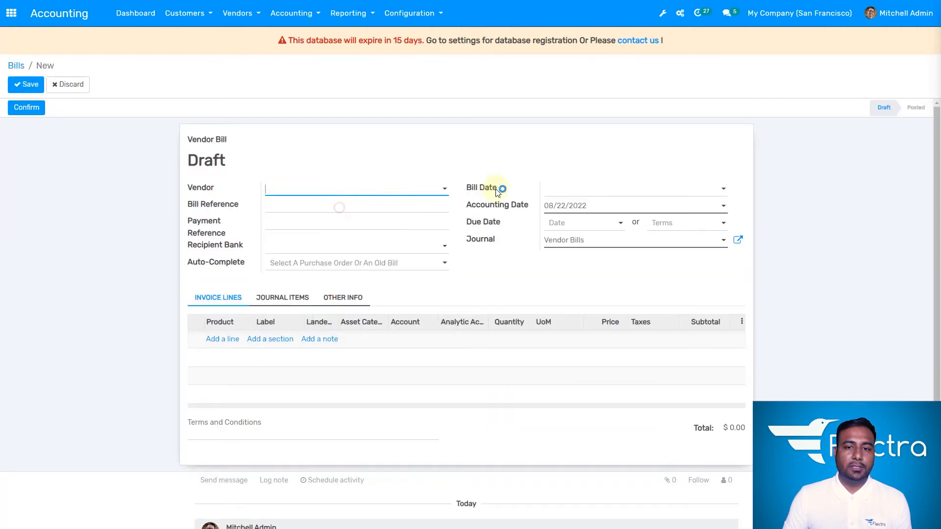
{"action": "left_click", "coordinate": [583, 189]}
{"action": "left_click", "coordinate": [602, 276]}
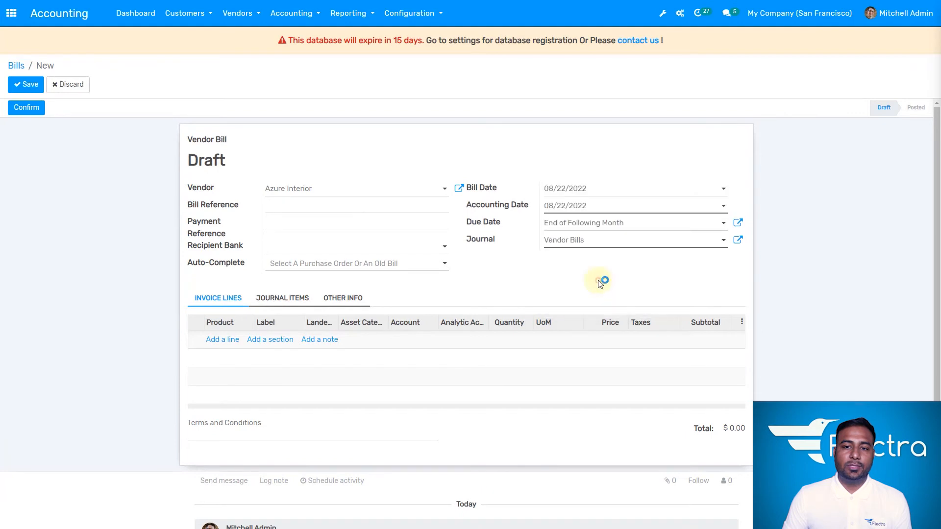
Step: Add an invoice line for the product Storage Box (E-COM08), chosen from the full product list
{"action": "left_click", "coordinate": [221, 342]}
{"action": "left_click", "coordinate": [228, 338]}
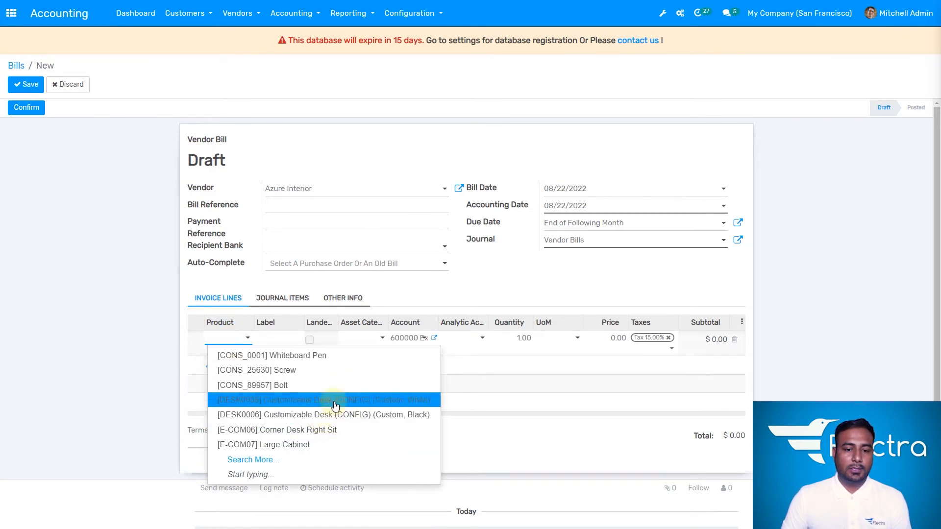
{"action": "left_click", "coordinate": [279, 460]}
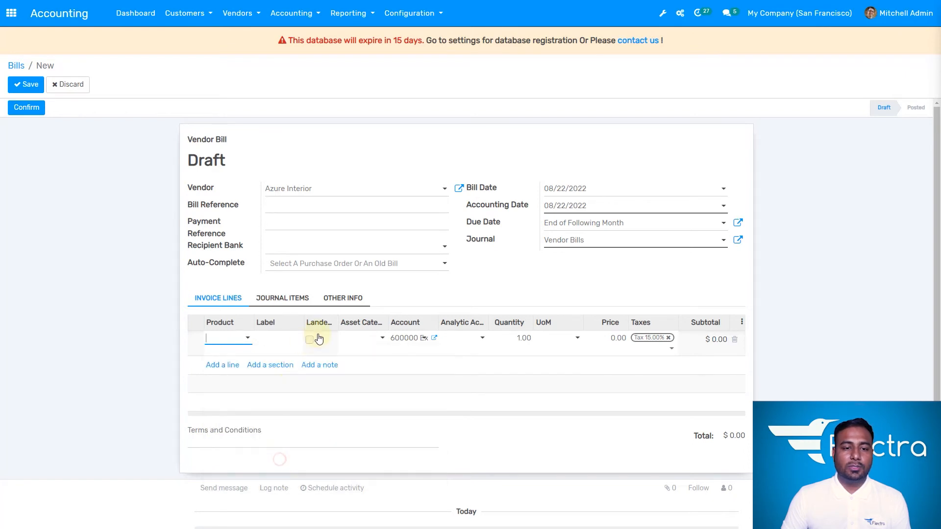
{"action": "scroll", "coordinate": [336, 329], "scroll_direction": "down", "scroll_amount": 2}
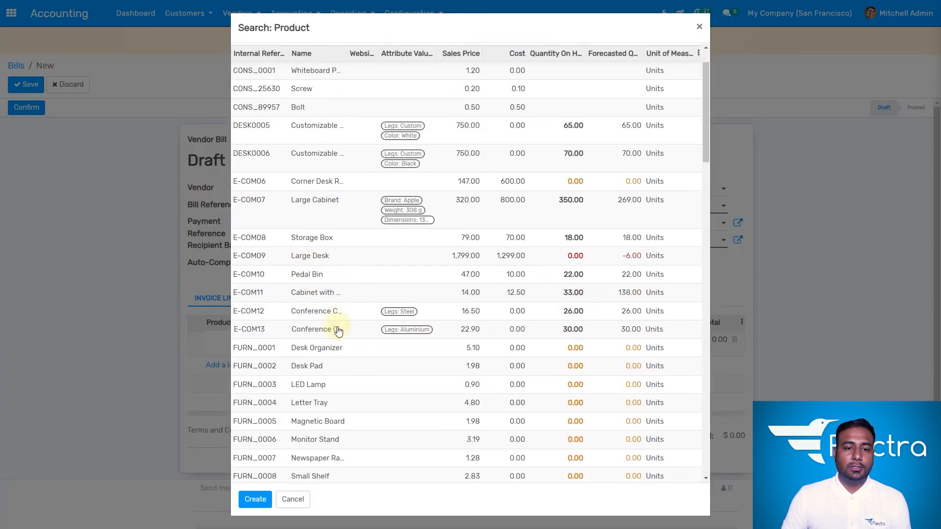
{"action": "scroll", "coordinate": [321, 256], "scroll_direction": "down", "scroll_amount": 1}
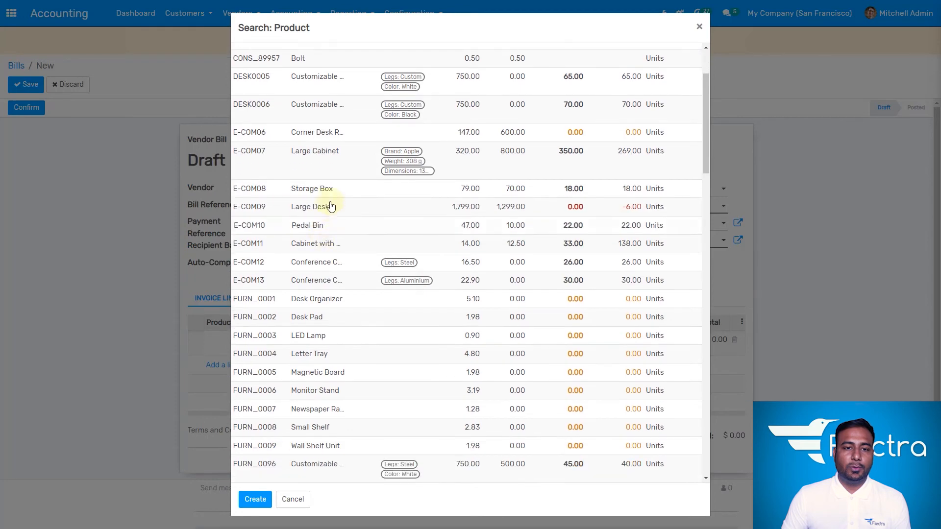
{"action": "left_click", "coordinate": [332, 194]}
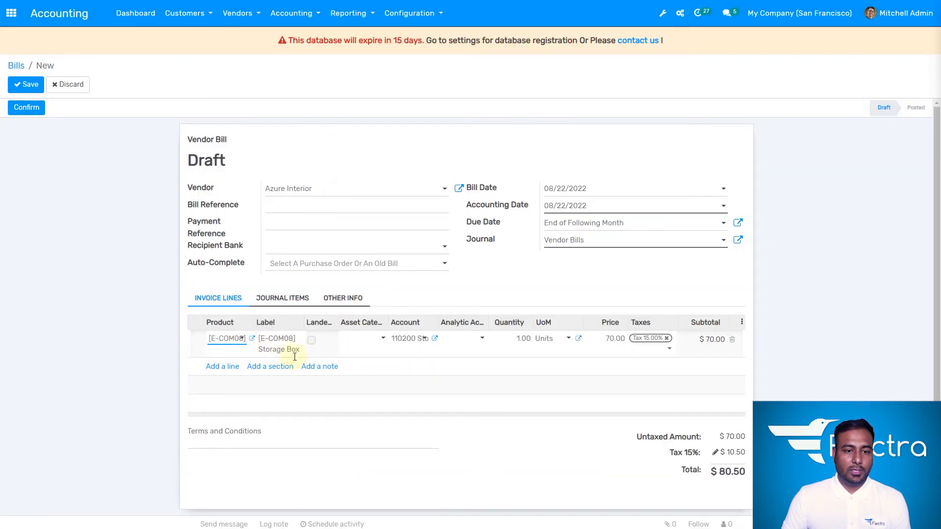
Step: Assign the Laptop asset category to the Storage Box line and save the bill
{"action": "left_click", "coordinate": [373, 339]}
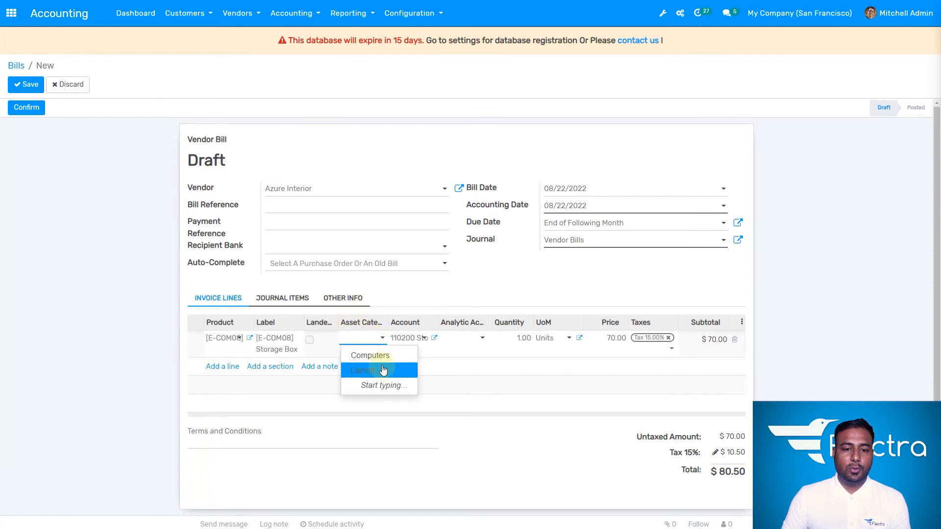
{"action": "left_click", "coordinate": [383, 372]}
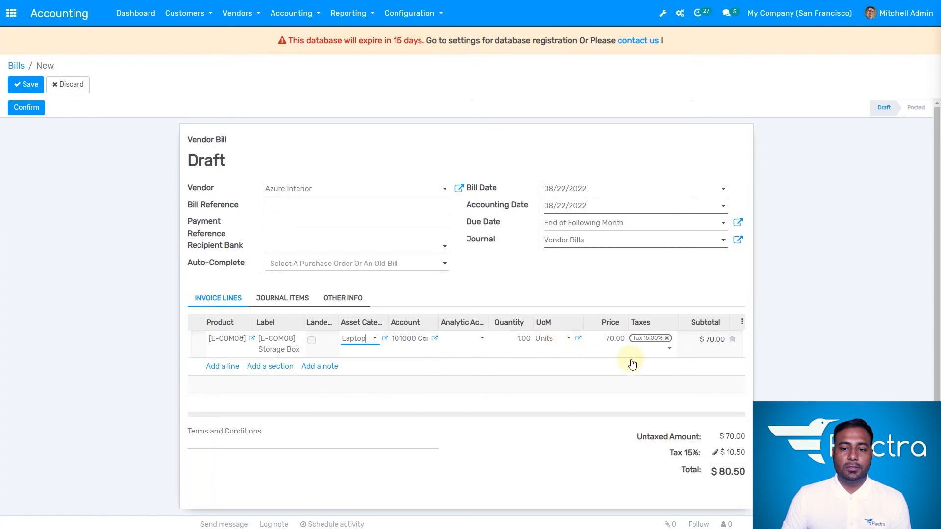
{"action": "left_click", "coordinate": [82, 205]}
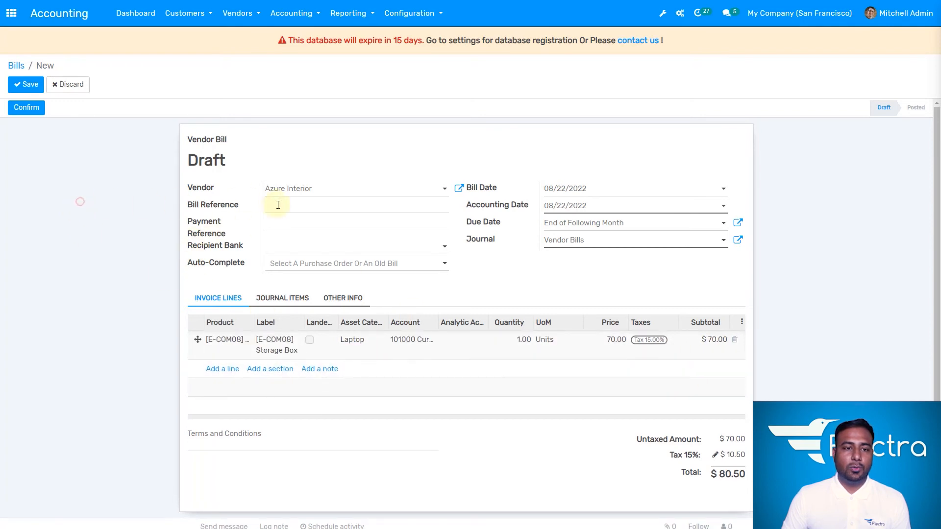
{"action": "left_click", "coordinate": [24, 84]}
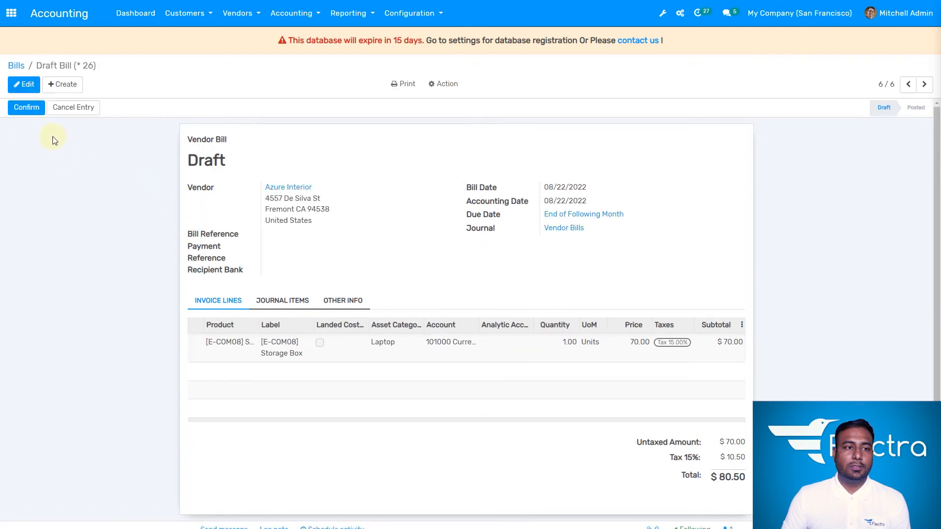
Step: Confirm the vendor bill and register its payment of $80.50 with the Bank journal and the Manual payment method
{"action": "left_click", "coordinate": [30, 111]}
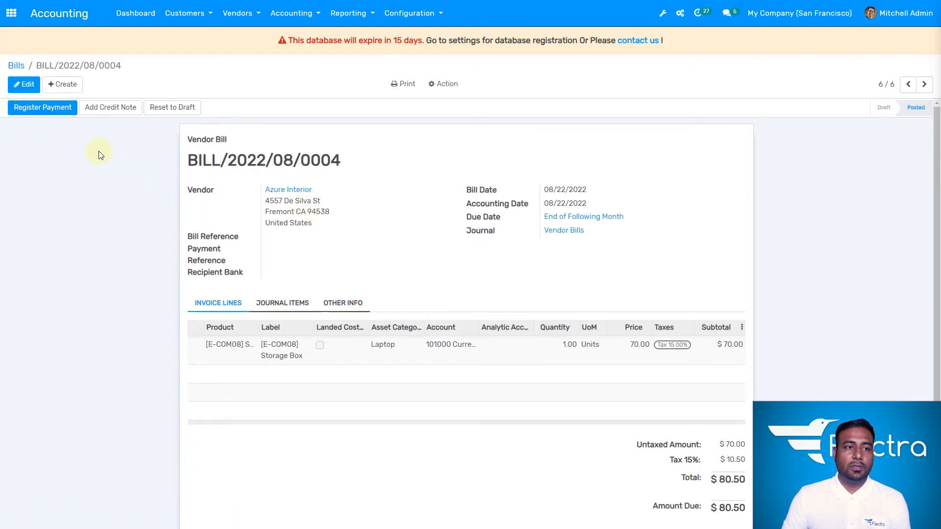
{"action": "left_click", "coordinate": [44, 109]}
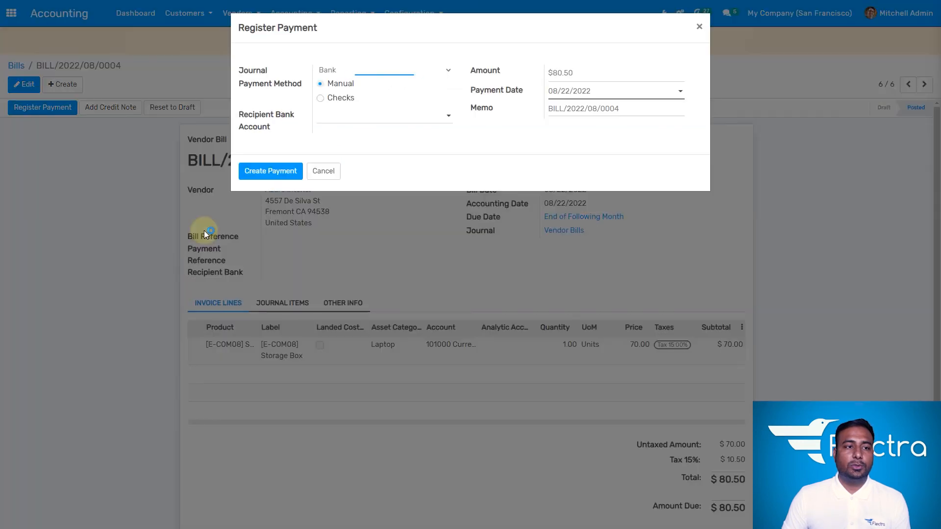
{"action": "left_click", "coordinate": [277, 176]}
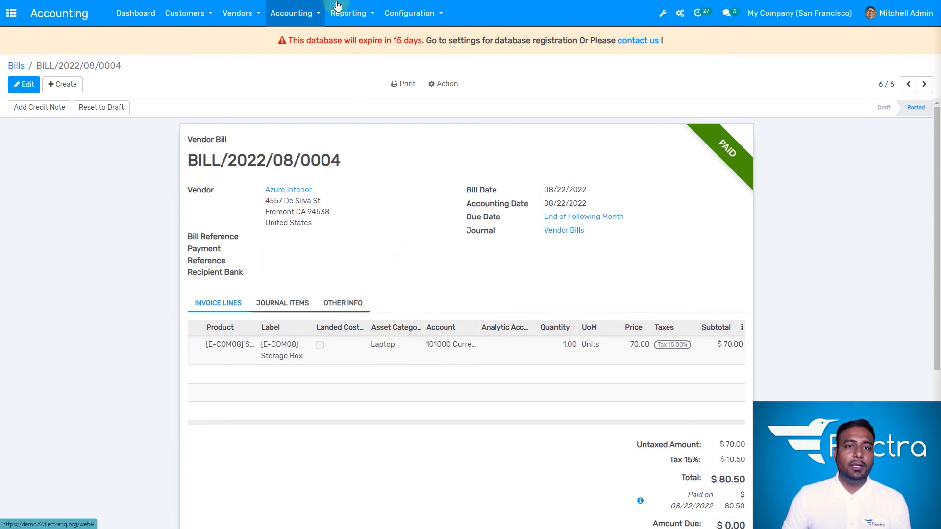
Step: Open the Assets analysis report as a pivot table and view the grouping options of the Laptop row
{"action": "left_click", "coordinate": [359, 19]}
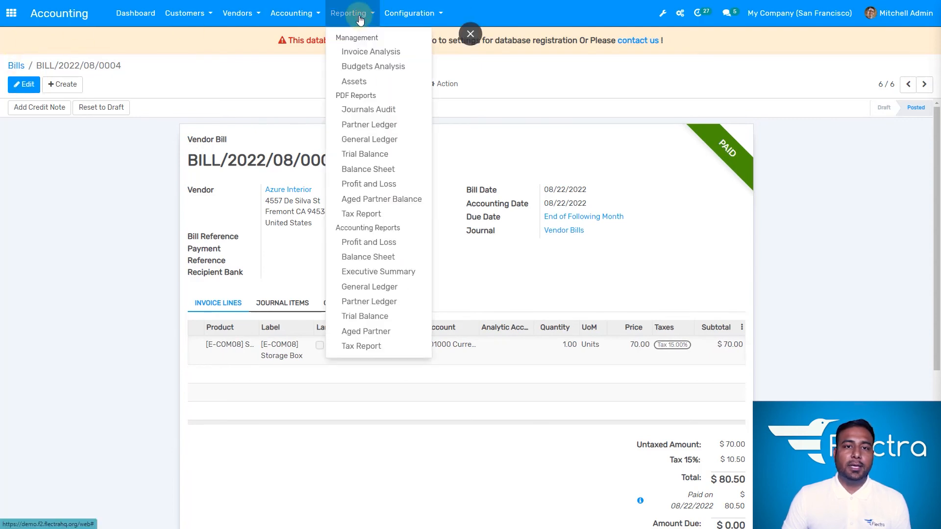
{"action": "left_click", "coordinate": [371, 83]}
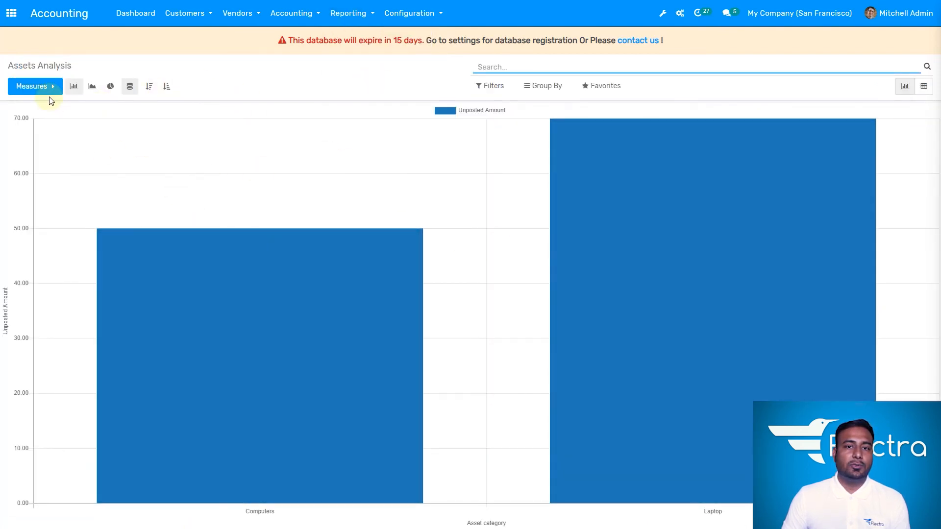
{"action": "left_click", "coordinate": [931, 89]}
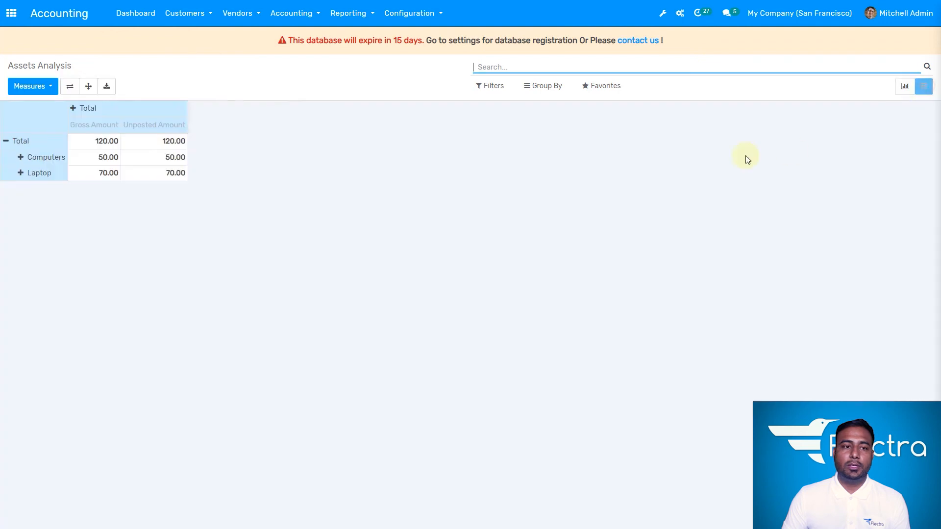
{"action": "left_click", "coordinate": [30, 177]}
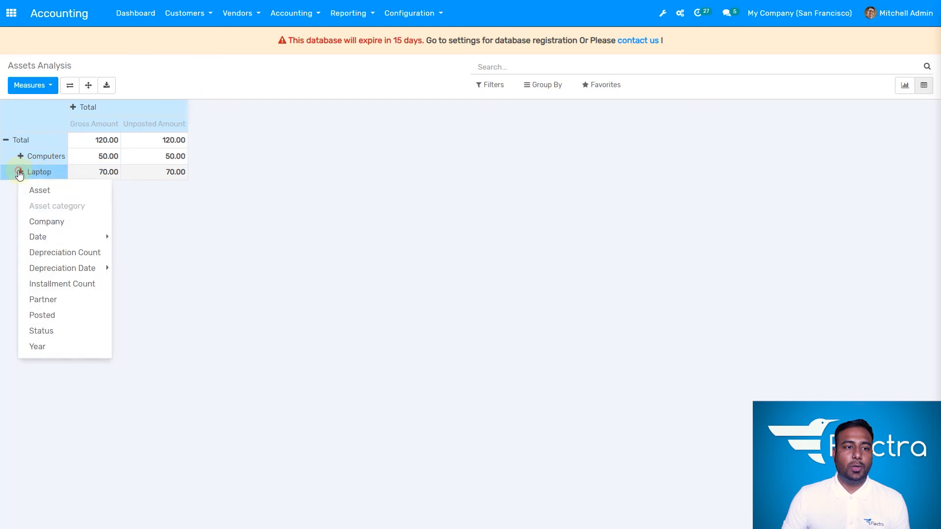
{"action": "left_click", "coordinate": [158, 199]}
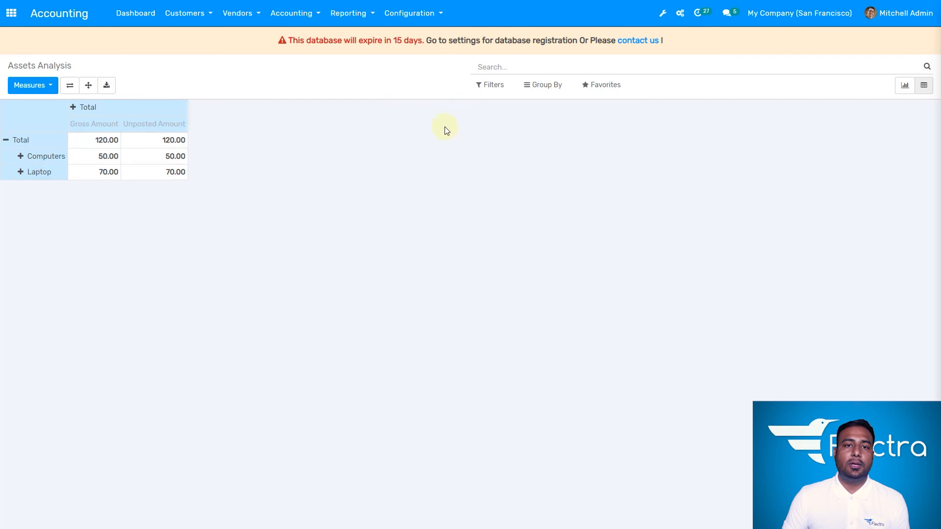
Step: Filter the assets report by Draft, Running and Posted in turn, removing each filter after viewing it
{"action": "left_click", "coordinate": [499, 88]}
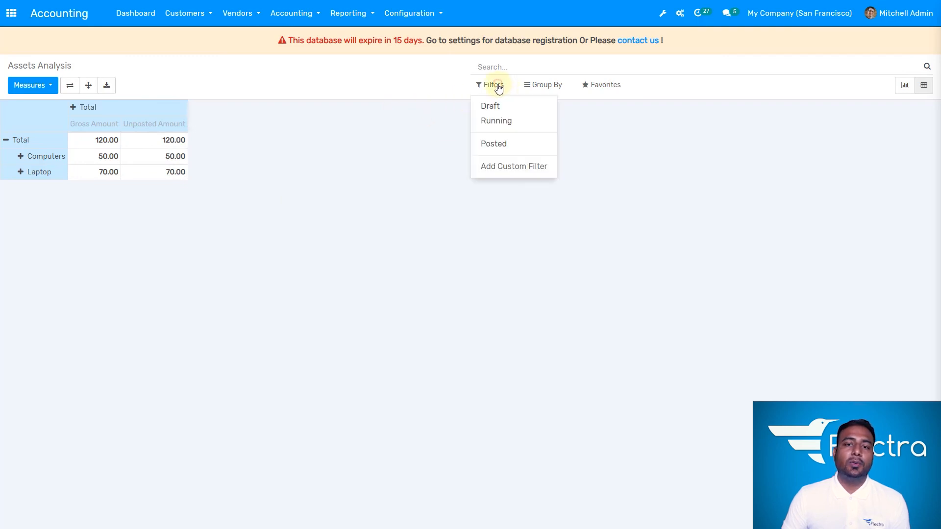
{"action": "left_click", "coordinate": [500, 108]}
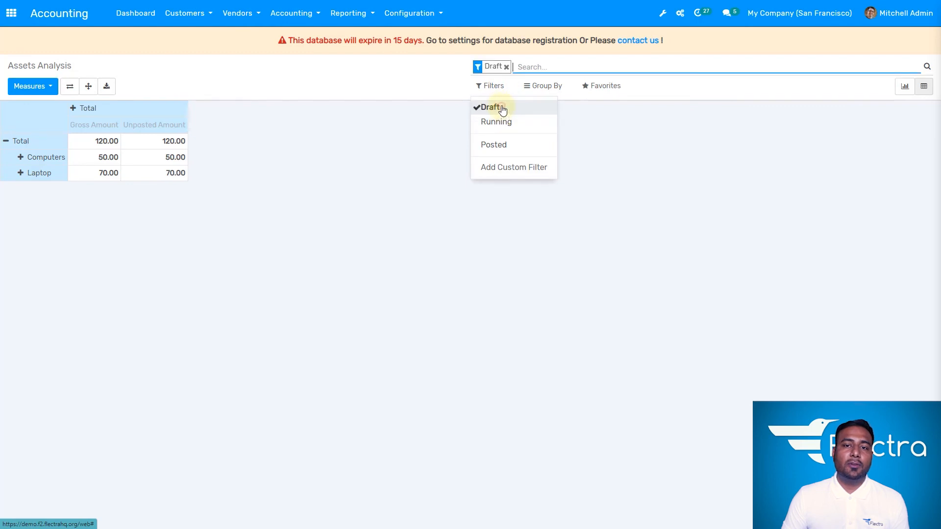
{"action": "left_click", "coordinate": [502, 108]}
{"action": "left_click", "coordinate": [506, 122]}
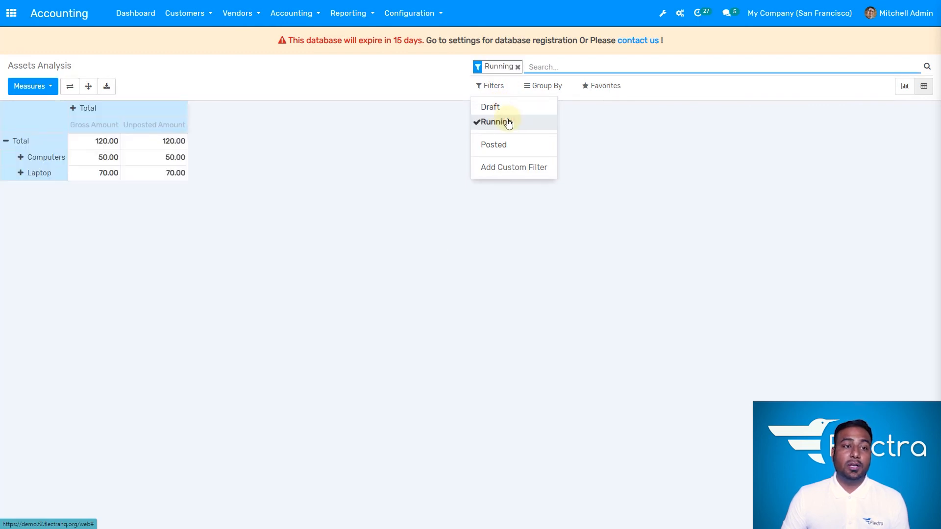
{"action": "left_click", "coordinate": [508, 123]}
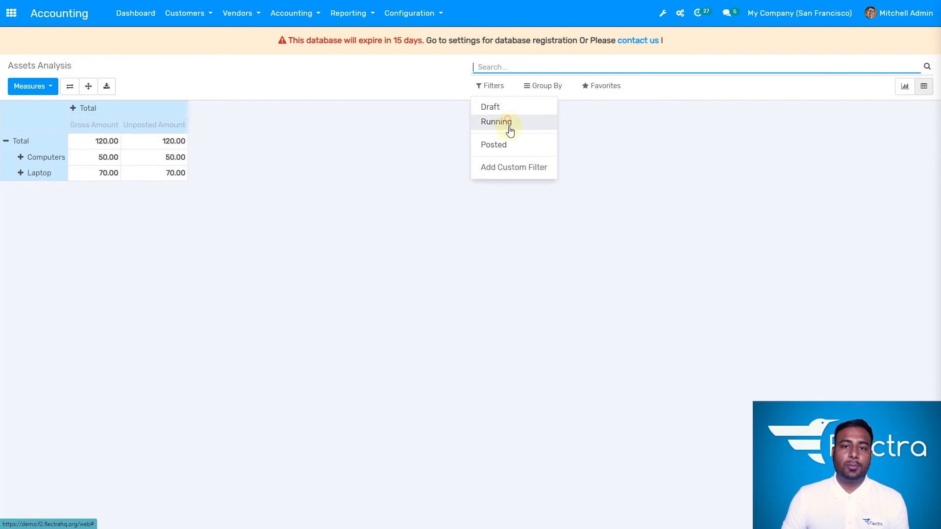
{"action": "left_click", "coordinate": [508, 147]}
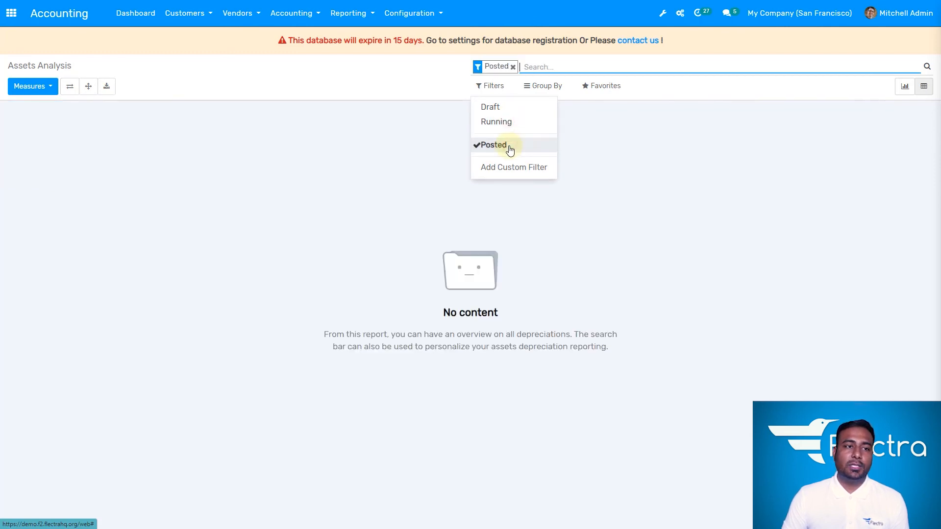
{"action": "left_click", "coordinate": [509, 146]}
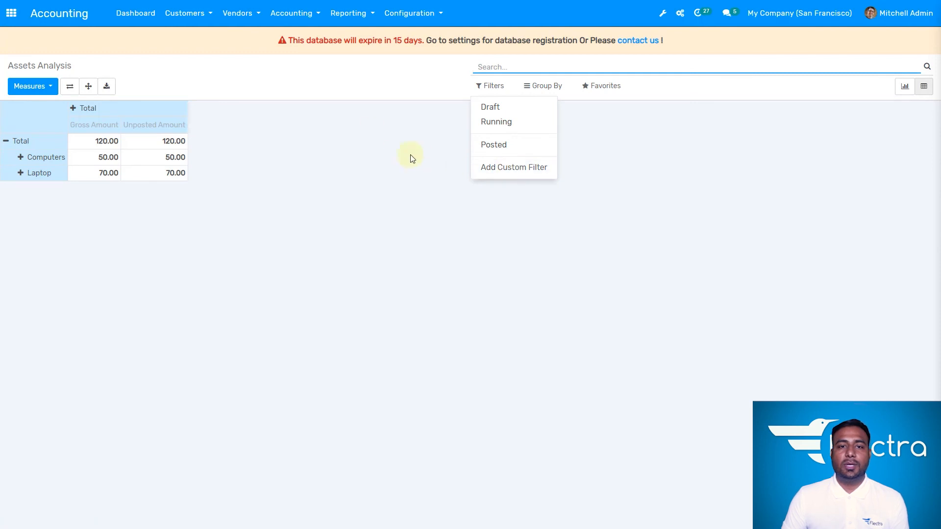
{"action": "left_click", "coordinate": [365, 108]}
Step: Add the measures Amount of Depreciation Lines, Amount of Installment Lines, Depreciation Count, Posted Amount and Installment Count to the pivot table
{"action": "left_click", "coordinate": [31, 86]}
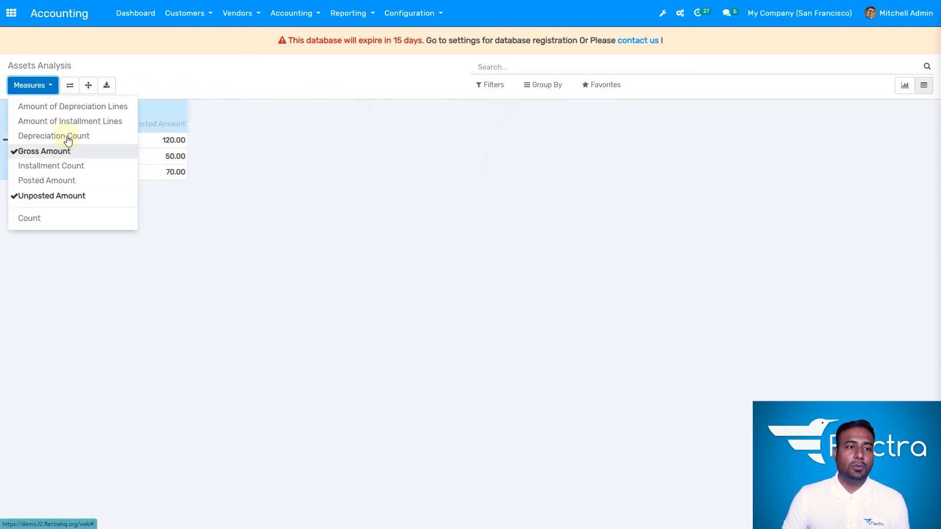
{"action": "left_click", "coordinate": [86, 112]}
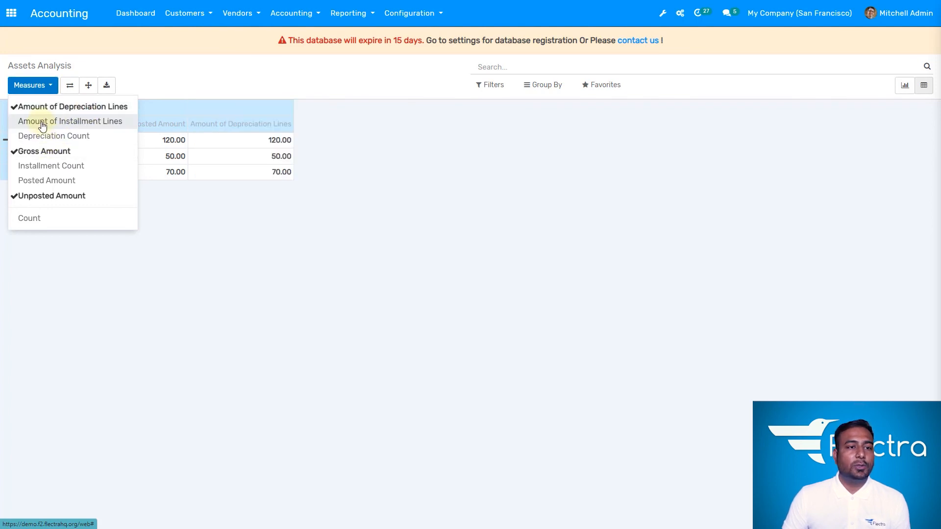
{"action": "left_click", "coordinate": [61, 141]}
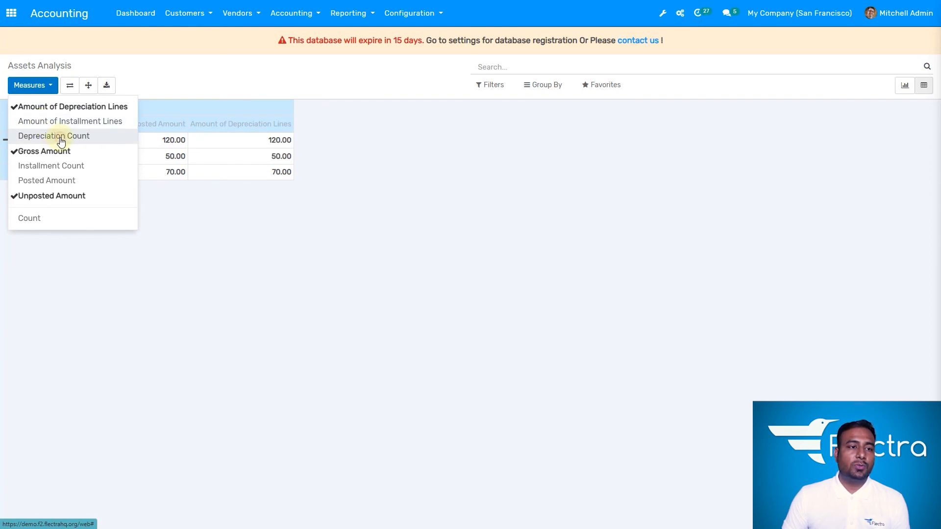
{"action": "left_click", "coordinate": [58, 184]}
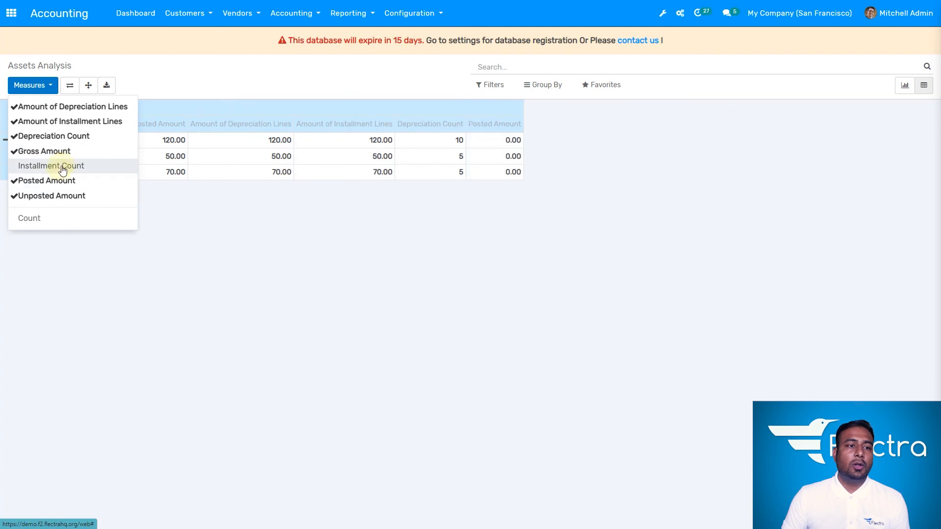
{"action": "left_click", "coordinate": [59, 168]}
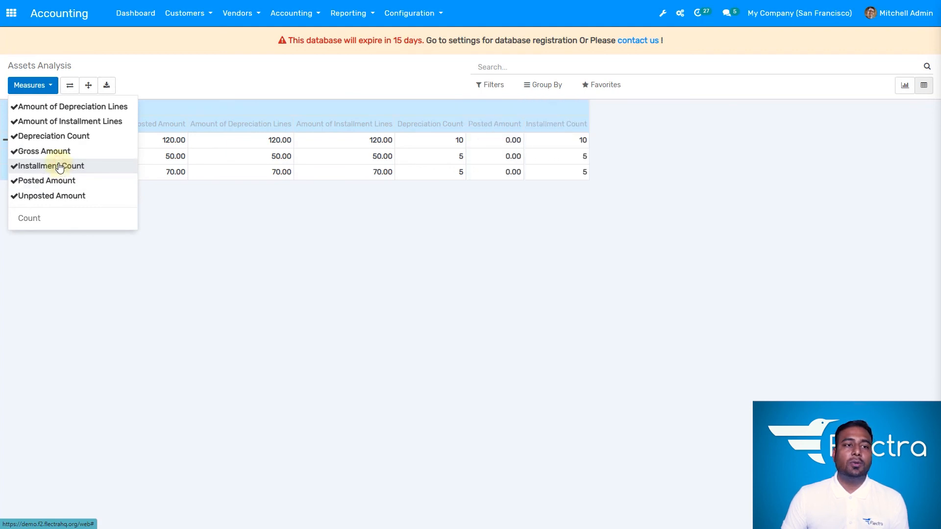
{"action": "left_click", "coordinate": [271, 227]}
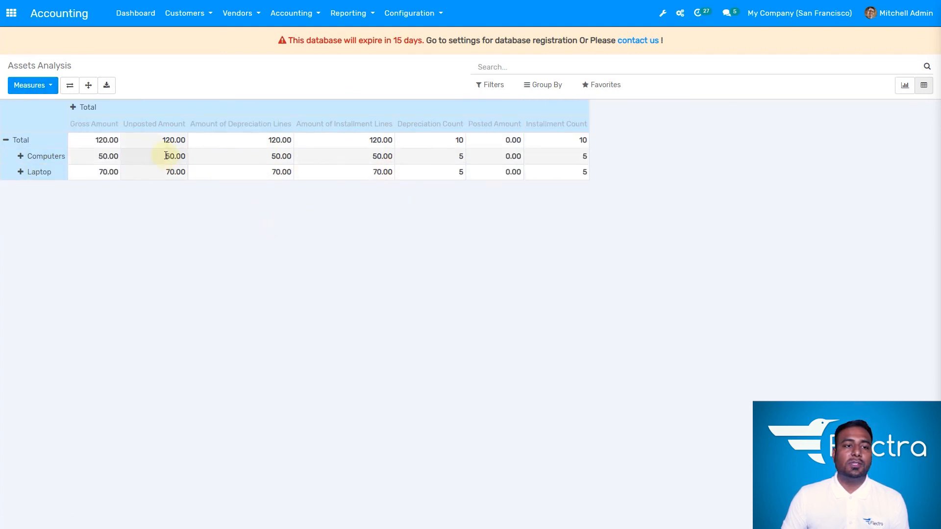